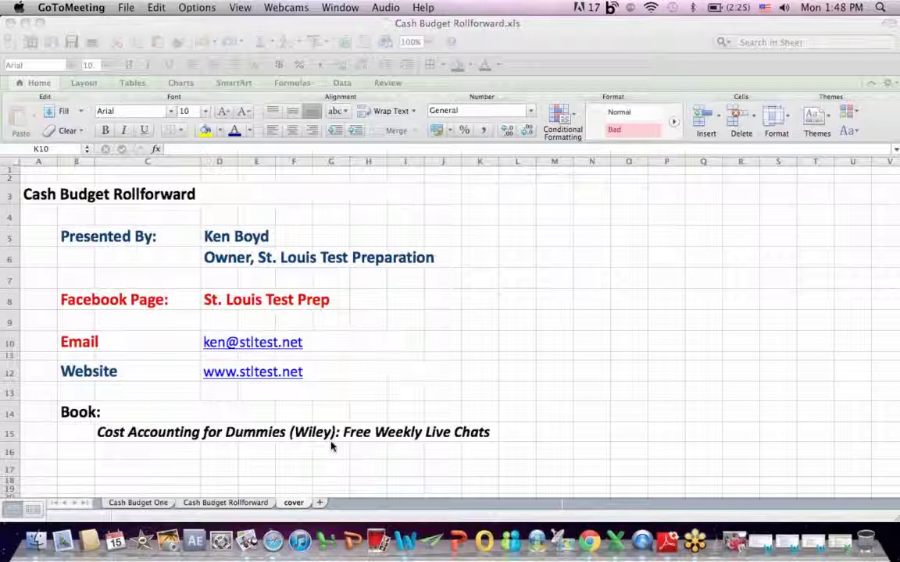
- Open the Cash Budget Rollforward sheet and review its budget title, the June to Sept headings and the red collections note in F4
left_click(256, 502)
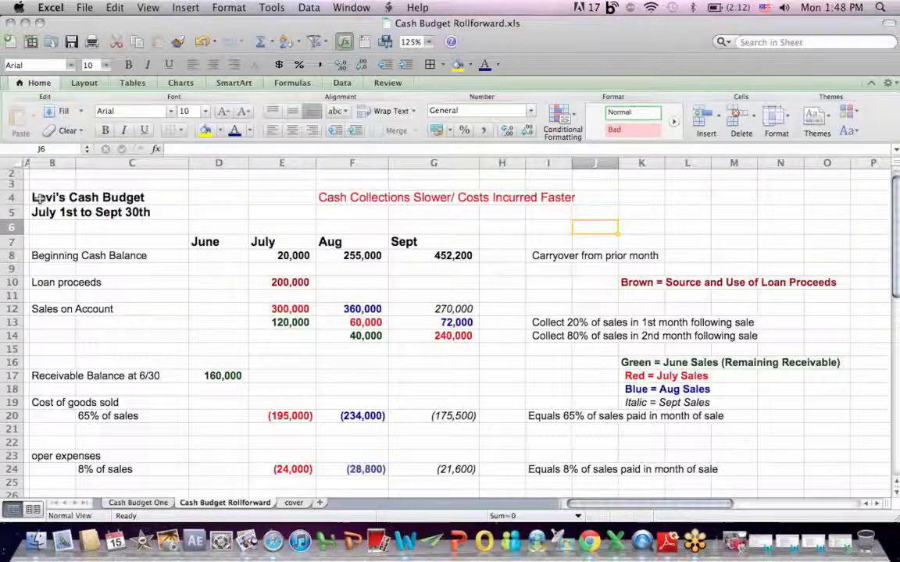
left_click_drag(36, 197, 156, 195)
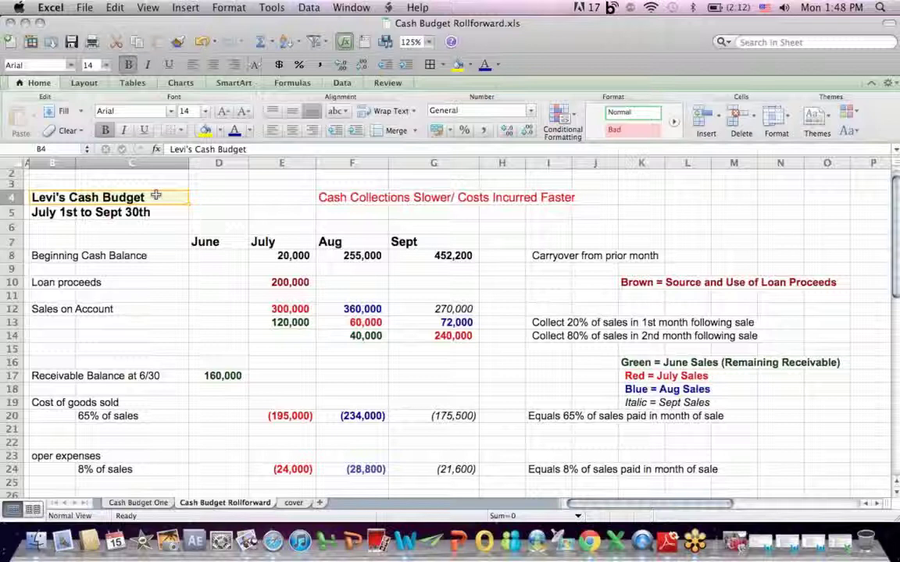
left_click_drag(209, 240, 494, 241)
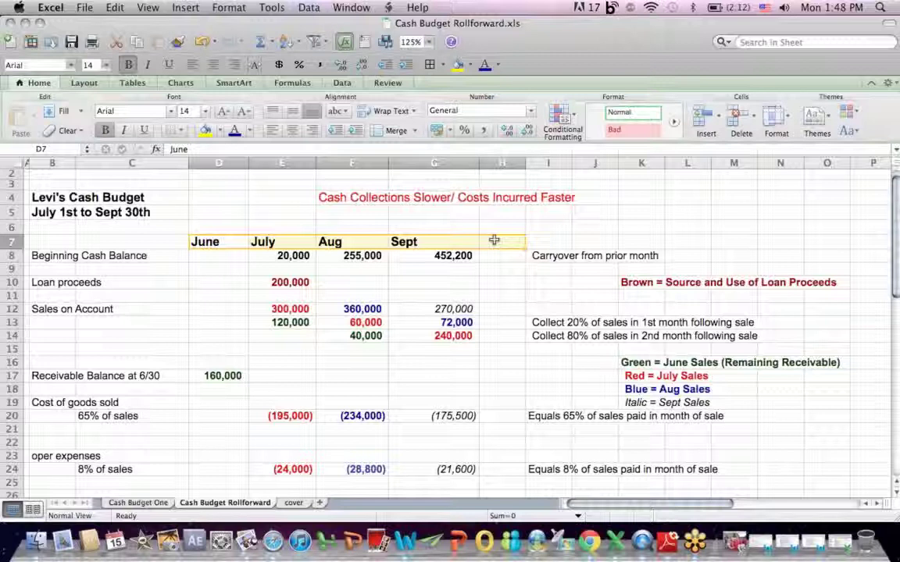
left_click(248, 242)
left_click(264, 243)
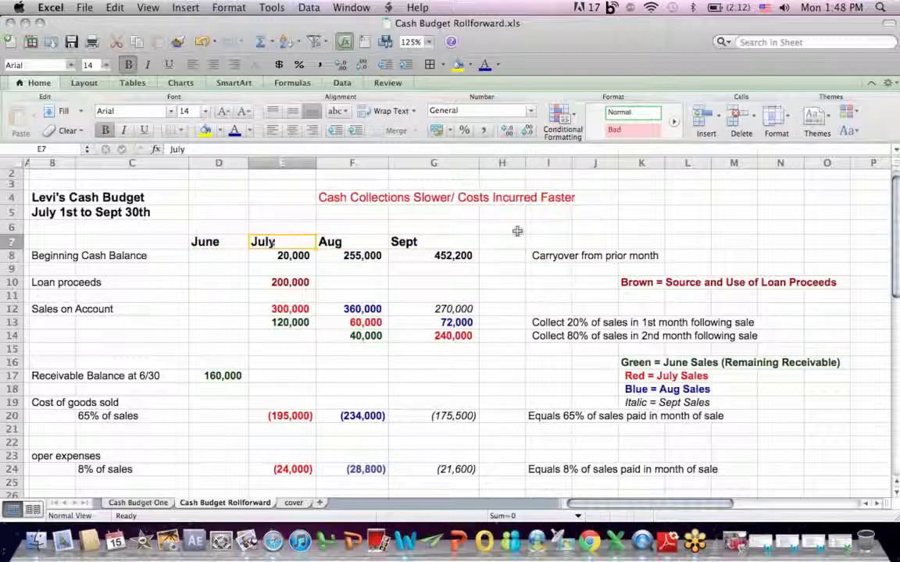
left_click(331, 202)
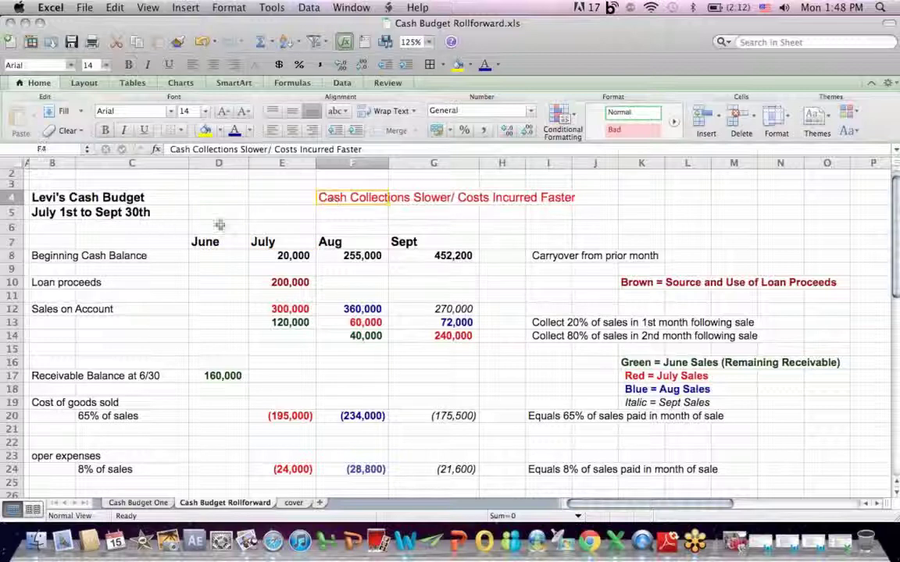
left_click(363, 193)
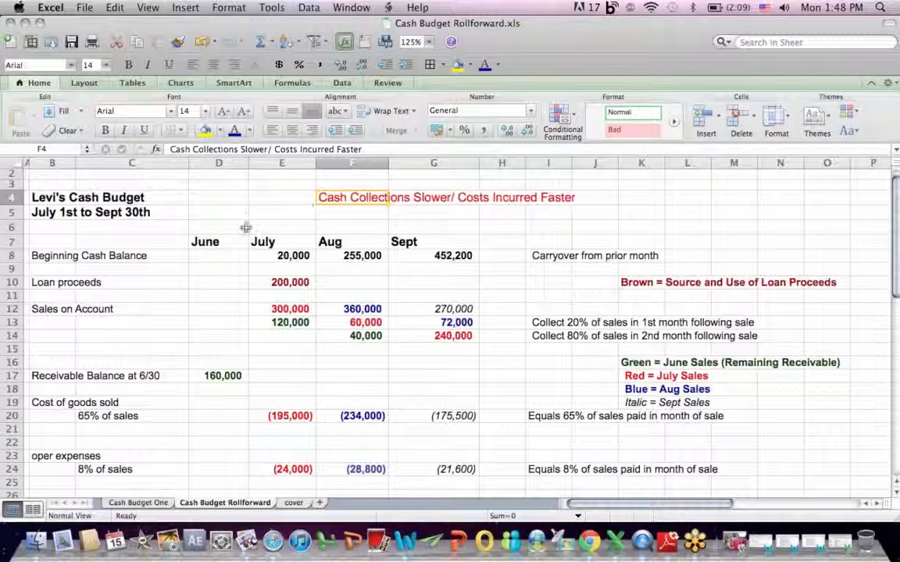
- Examine the June receivable balance in row 17 and match it to the green June sales entry in the colour legend
left_click(210, 242)
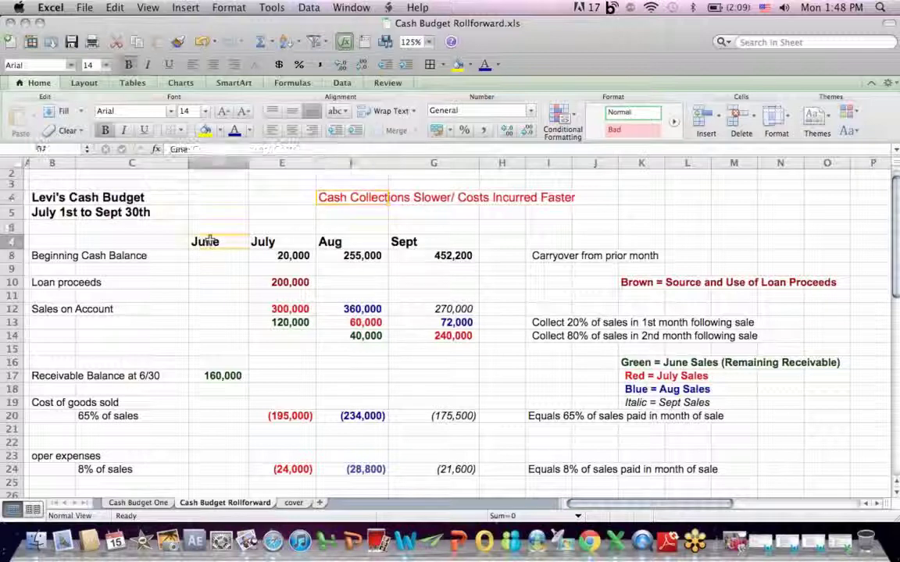
left_click_drag(896, 192, 896, 238)
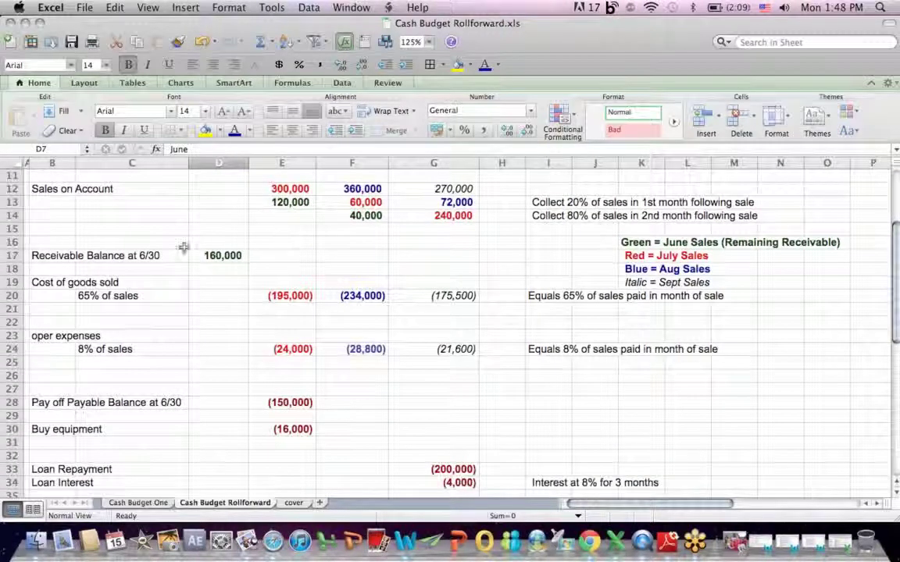
left_click_drag(32, 255, 232, 258)
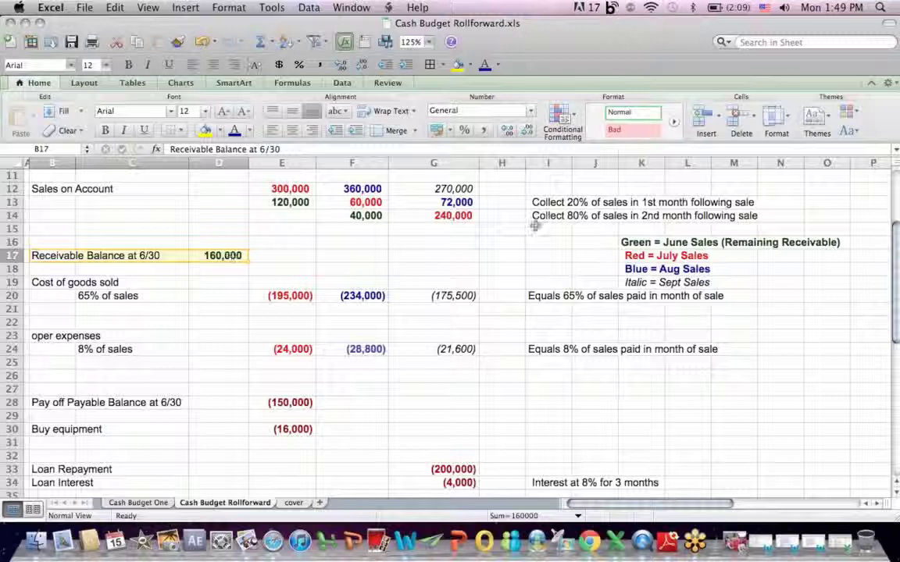
left_click_drag(625, 242, 751, 239)
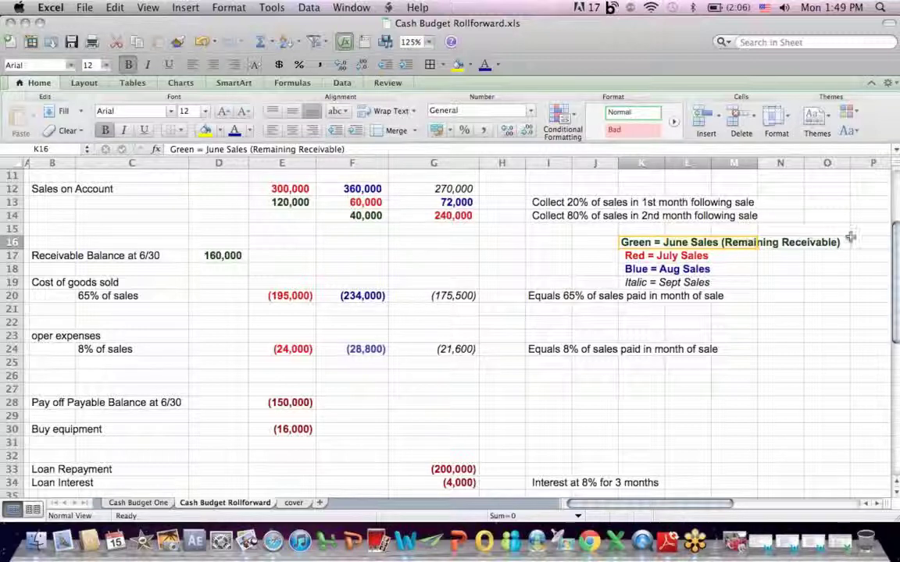
left_click_drag(889, 236, 891, 195)
left_click(323, 376)
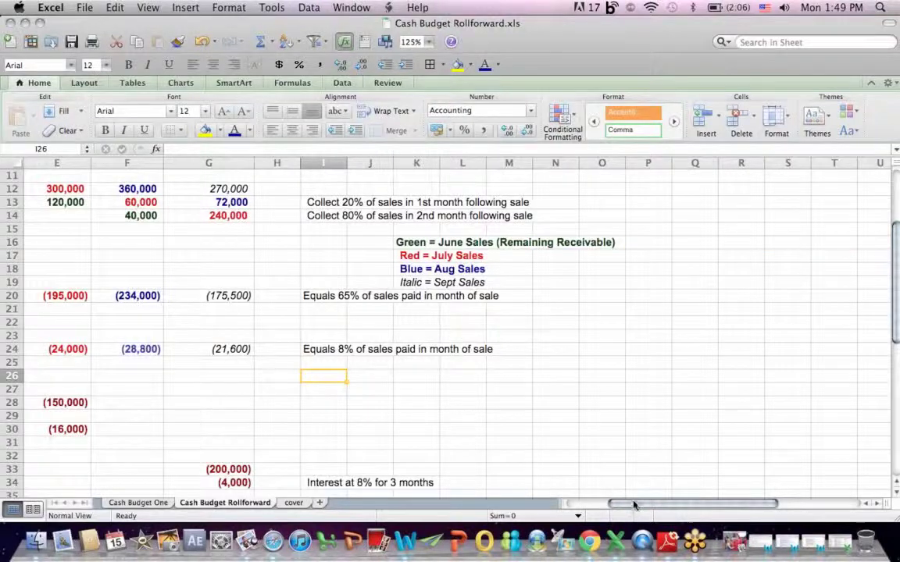
scroll(574, 456, "left", 5)
left_click_drag(896, 244, 896, 195)
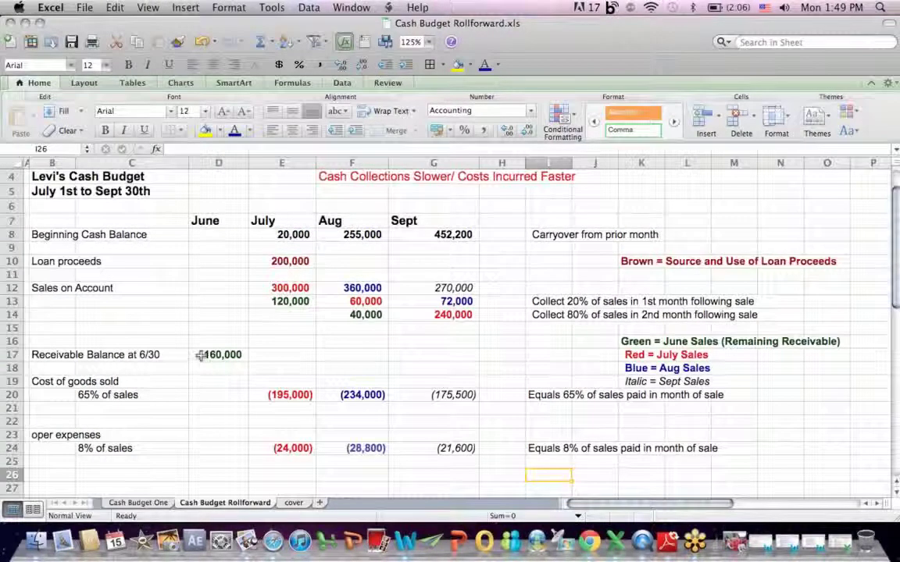
- Trace the June receivable in D17 across the month headings to its green collections in the July and Aug columns
left_click(201, 355)
left_click(281, 221)
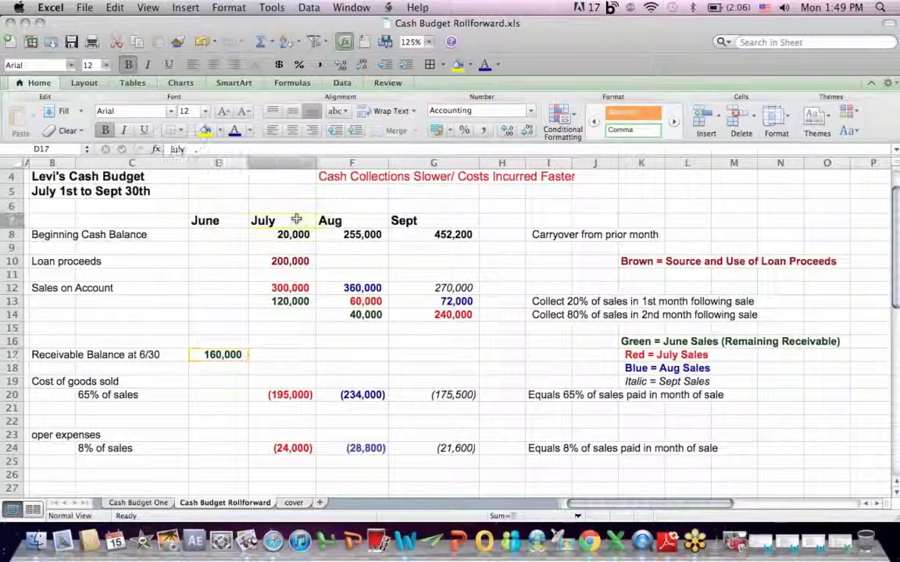
left_click(339, 221)
left_click(418, 220)
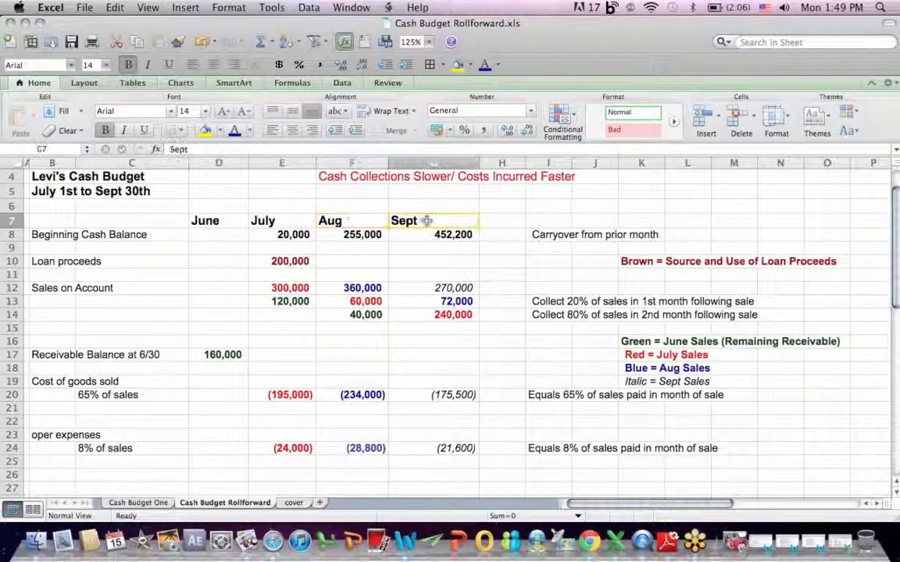
left_click(277, 300)
left_click(347, 316)
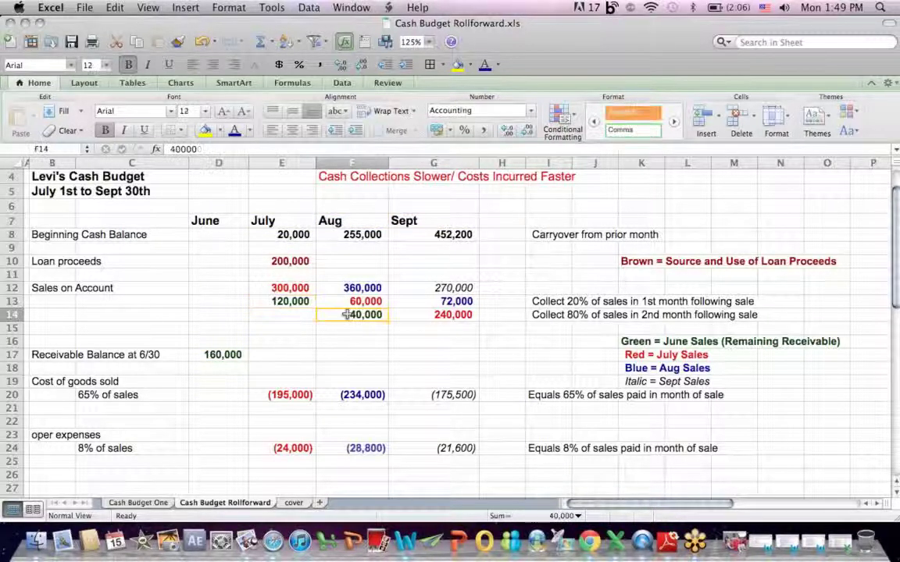
- Review July's beginning cash balance and loan proceeds, checking the brown legend entry for source and use of loan proceeds
mouse_move(895, 202)
left_mouse_down()
mouse_move(897, 248)
mouse_move(896, 202)
left_mouse_up()
left_click(275, 266)
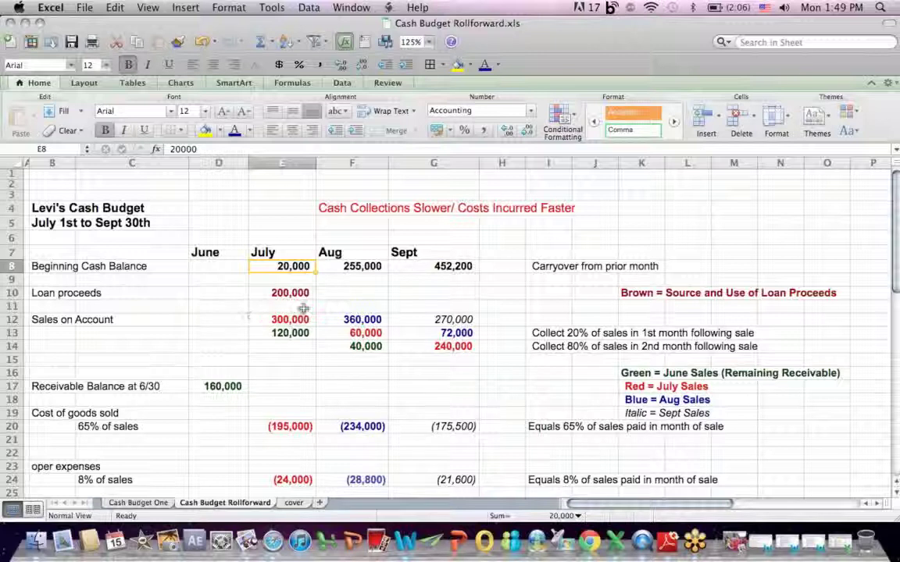
left_click(283, 303)
left_click(291, 294)
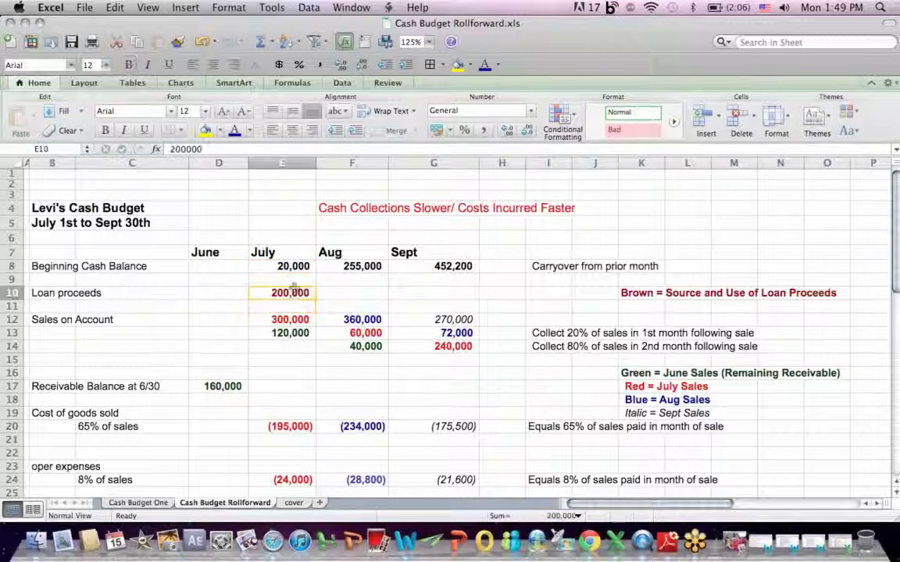
left_click(641, 294)
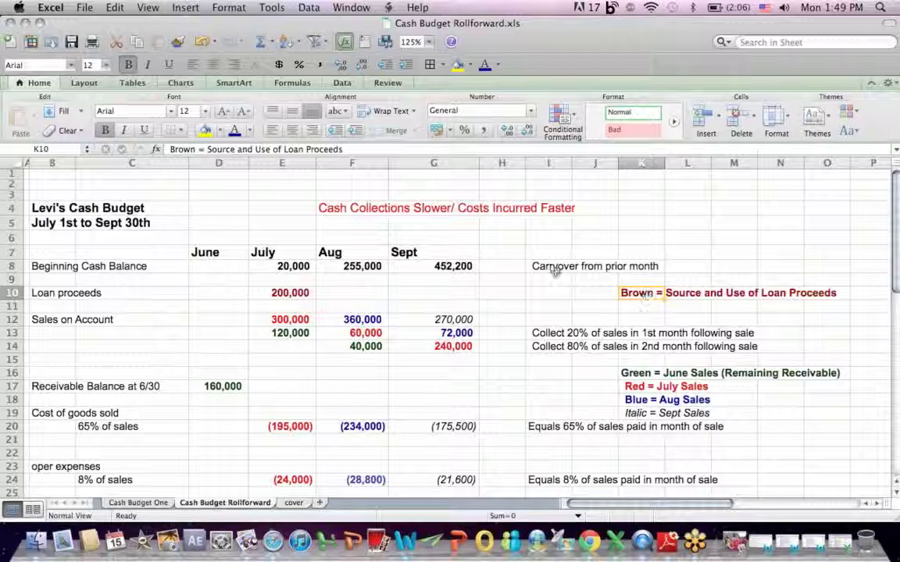
left_click(57, 294)
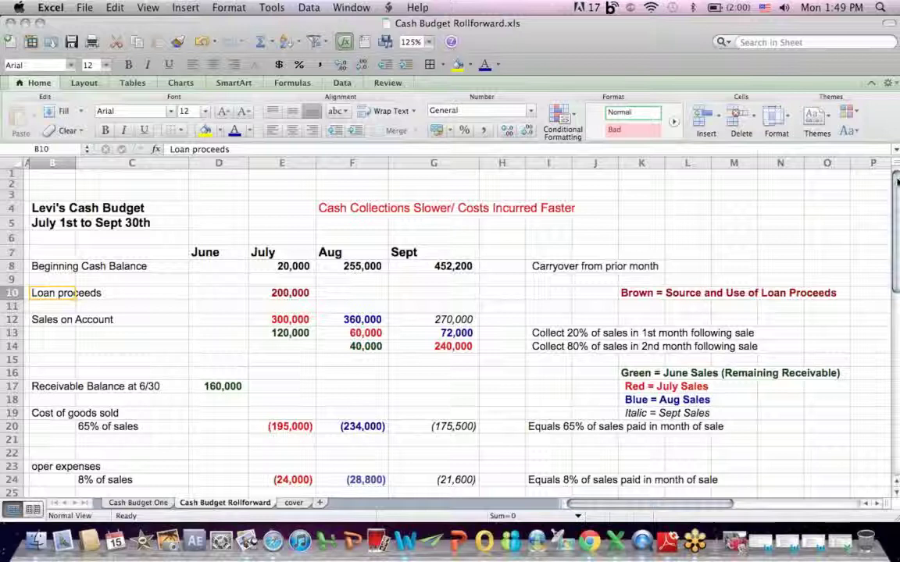
- Examine the Sales on Account row and match July's sales in E12 to the red July sales legend entry
left_click_drag(896, 181, 897, 200)
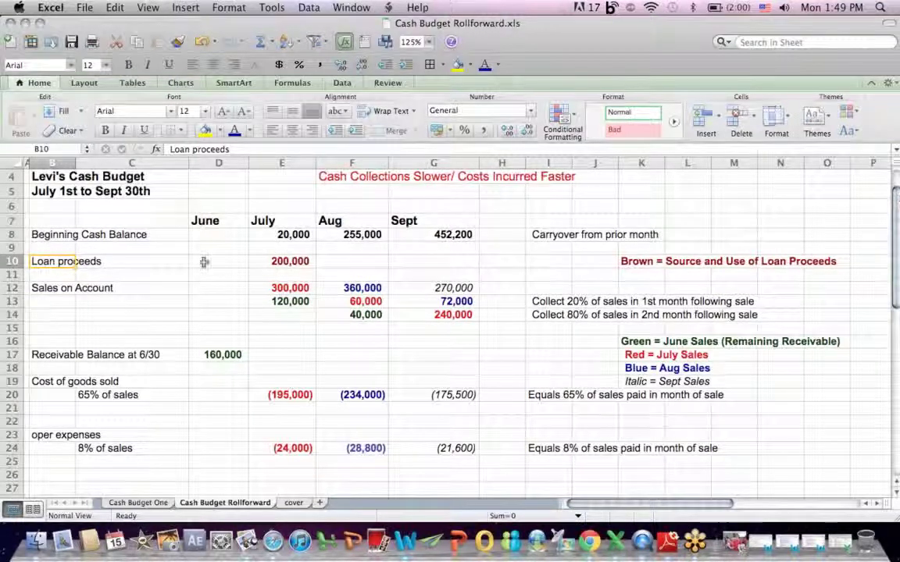
left_click(45, 290)
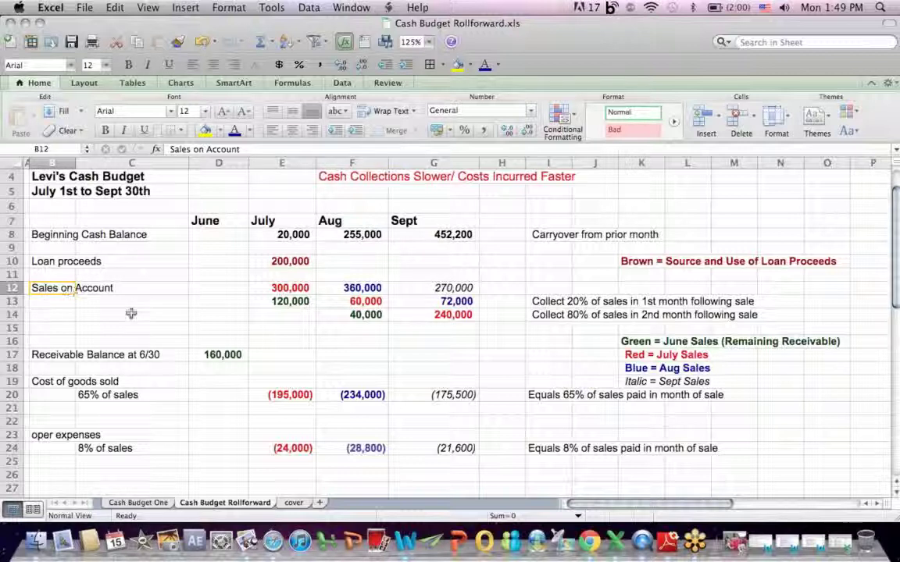
left_click(267, 287)
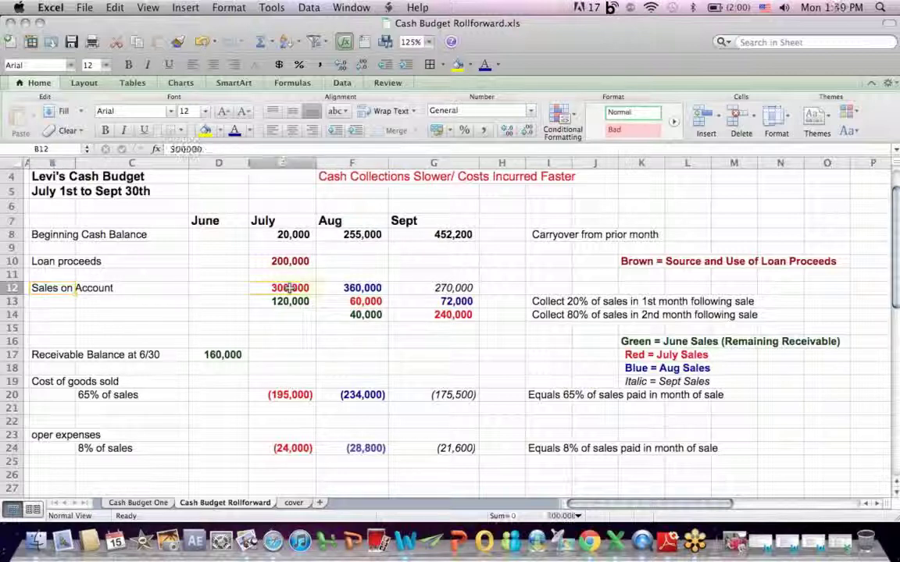
left_click(636, 357)
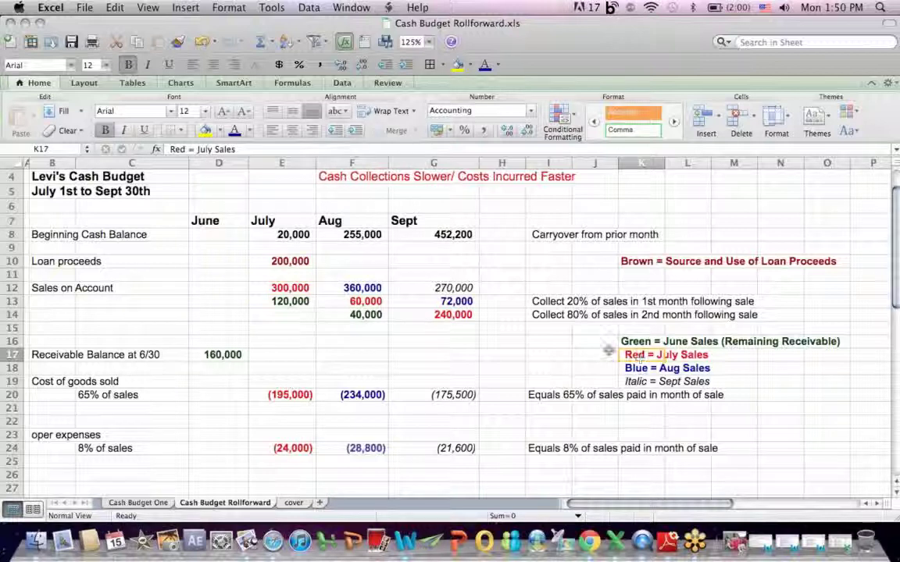
left_click(283, 287)
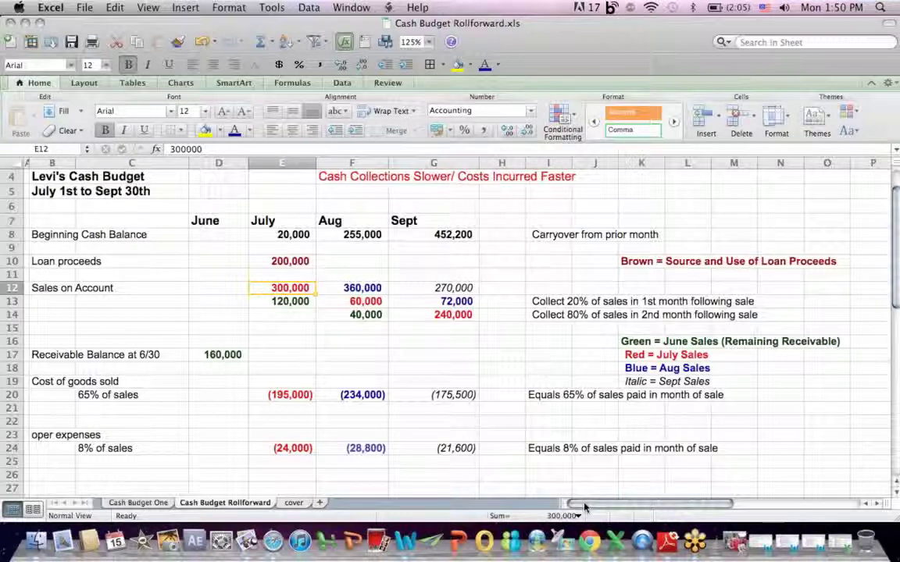
- Review the first-month collection rule in I13 and inspect the formula in F13 that applies it to July sales
left_click_drag(584, 507, 625, 502)
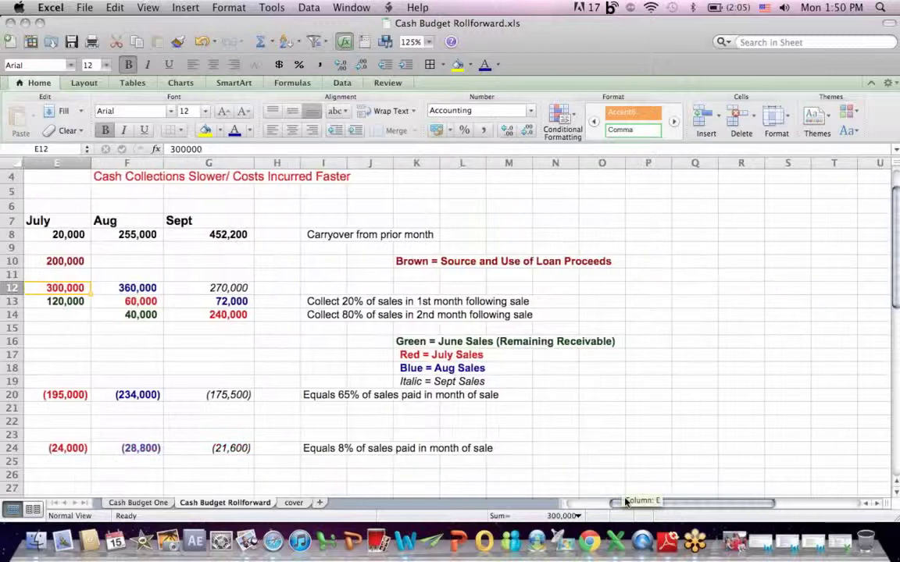
left_click(307, 301)
left_click_drag(307, 302, 545, 299)
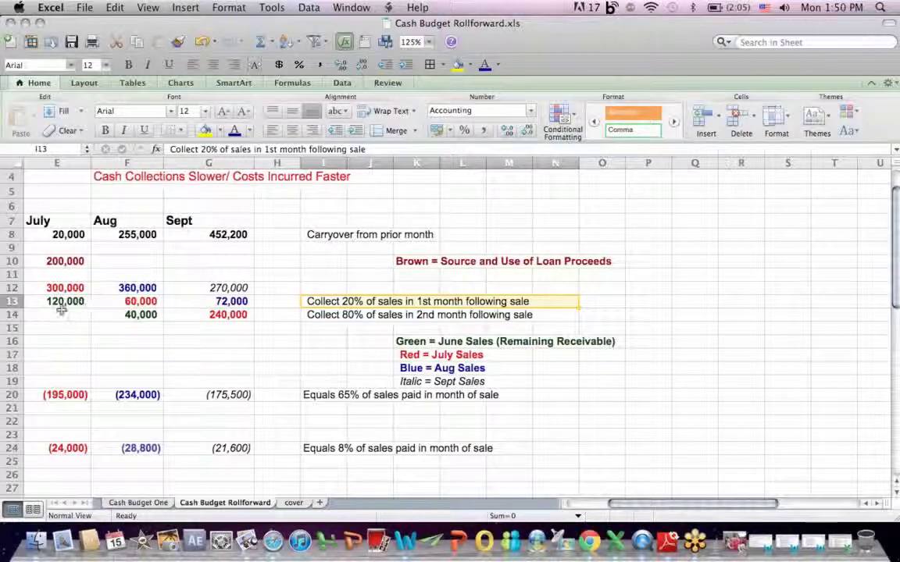
left_click_drag(63, 302, 133, 299)
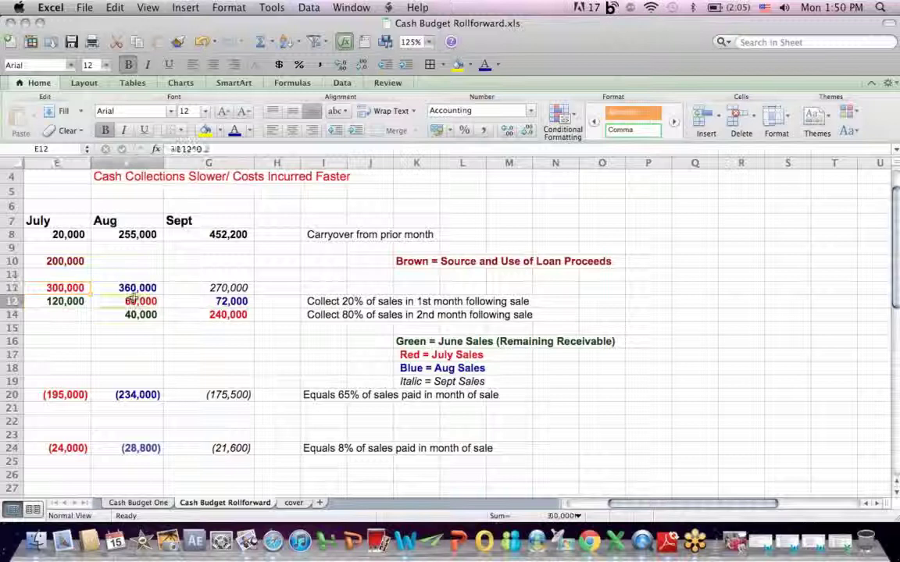
left_click(133, 299)
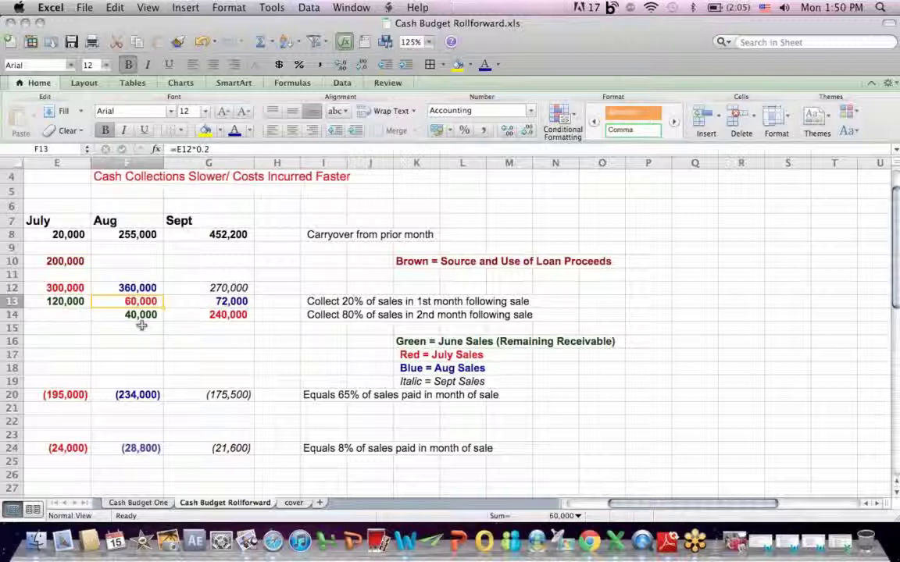
- Review the second-month collection rule in I14 and inspect the G14 formula based on July sales, leaving it unchanged
left_click(332, 312)
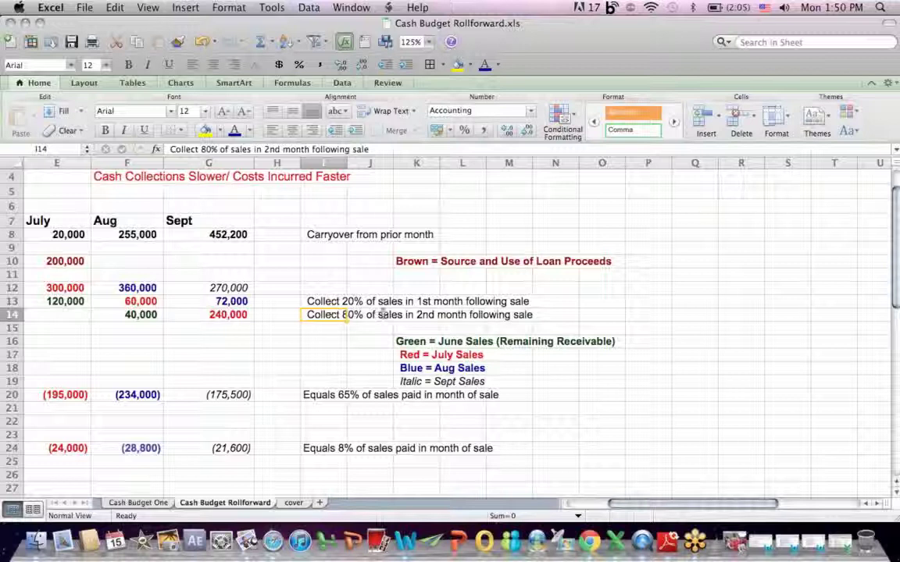
left_click(442, 313)
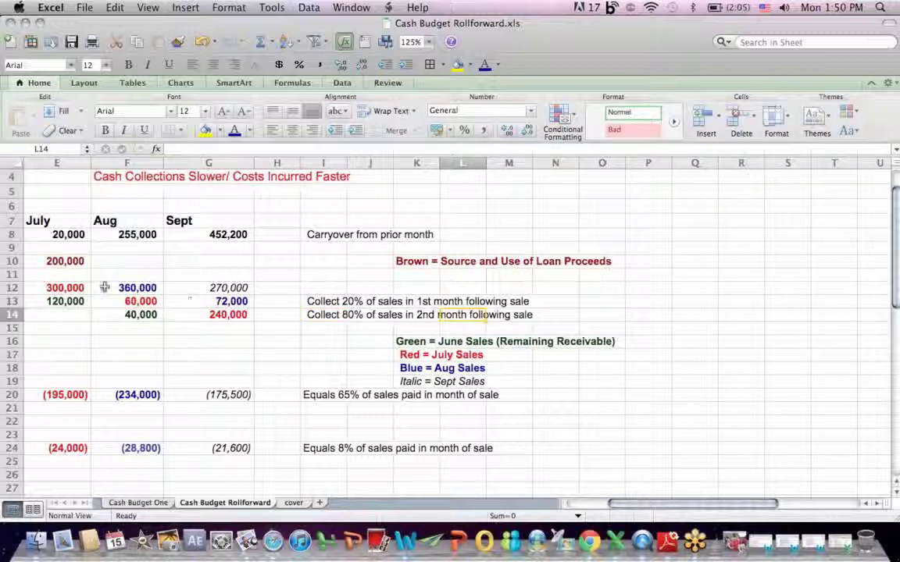
left_click(74, 287)
left_click(228, 313)
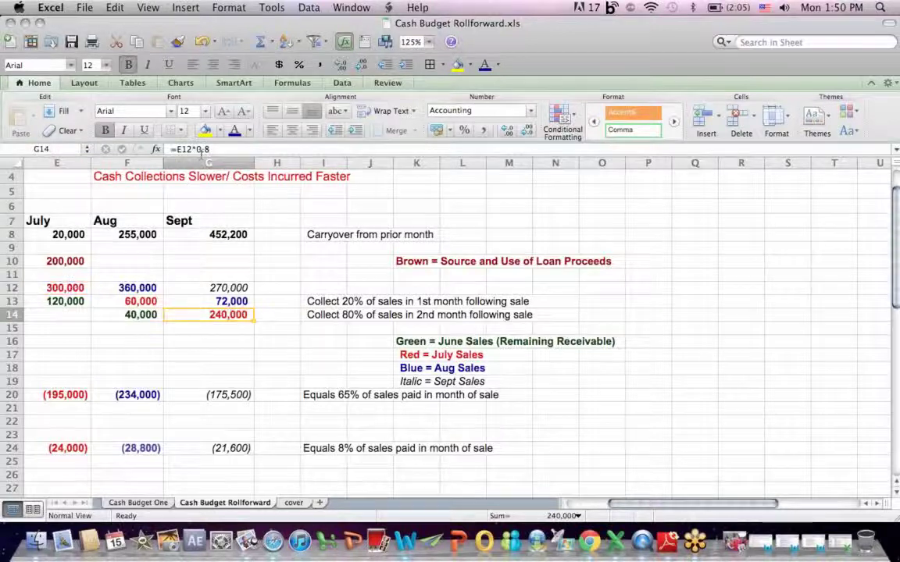
double_click(230, 313)
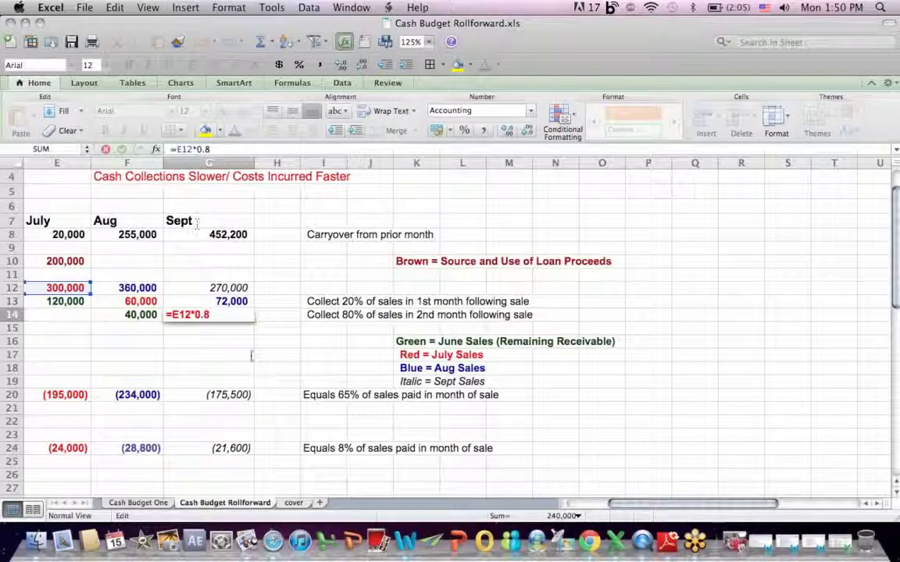
key("Return")
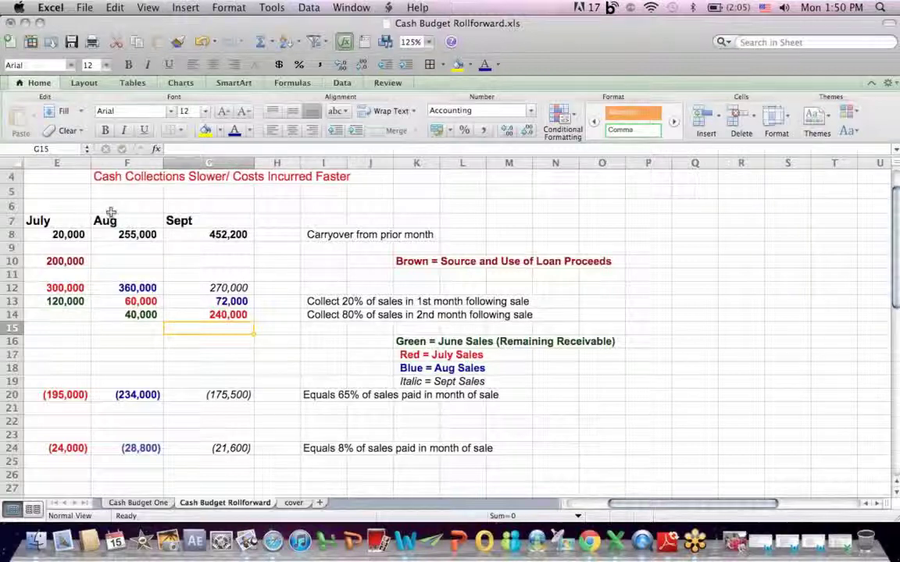
- Review the July to Sept beginning cash balances in E8:G8 and the two collection rules in I13:I14
left_click(79, 235)
left_click_drag(79, 234, 230, 234)
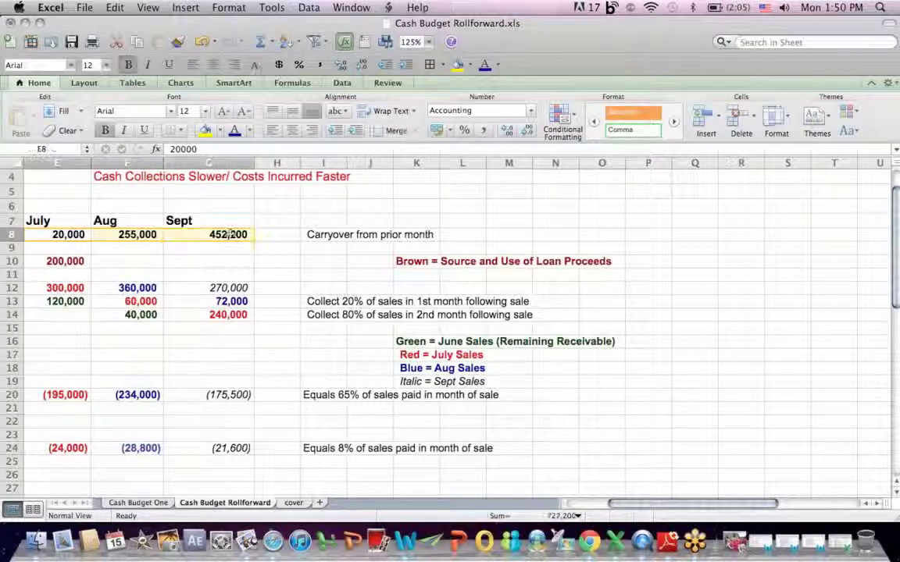
left_click_drag(665, 504, 623, 503)
left_click(553, 305)
left_click_drag(553, 305, 551, 314)
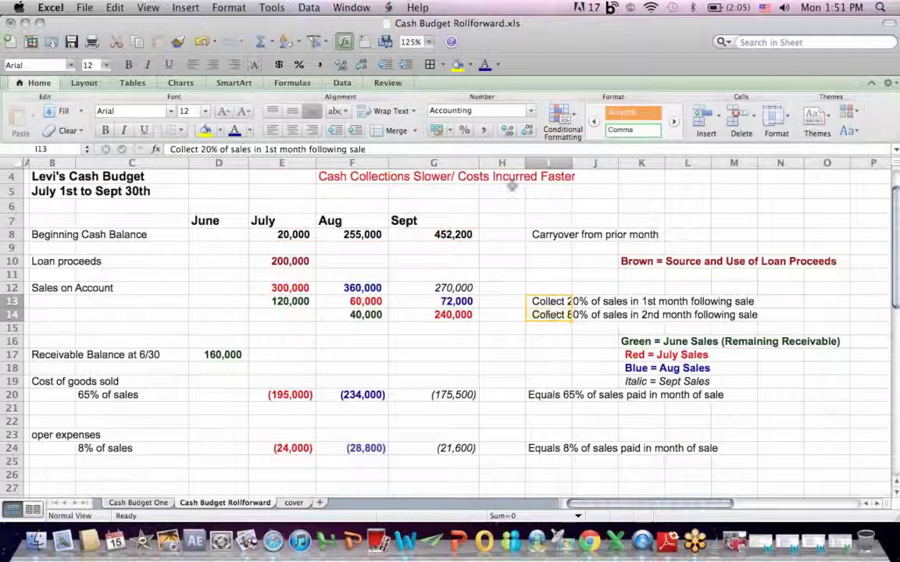
- Review the Receivable Balance at 6/30 in D17 and the July collection from it in E13
left_click(551, 195)
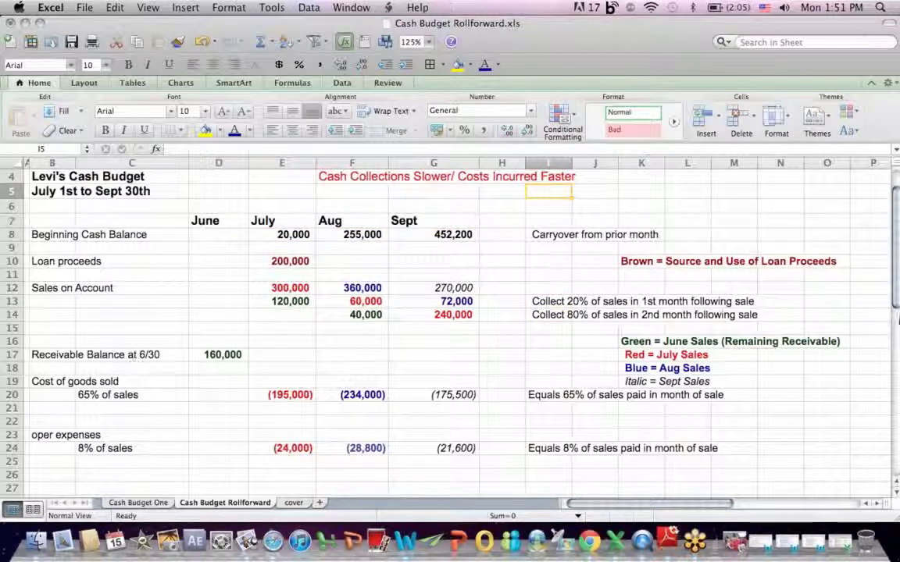
left_click(209, 354)
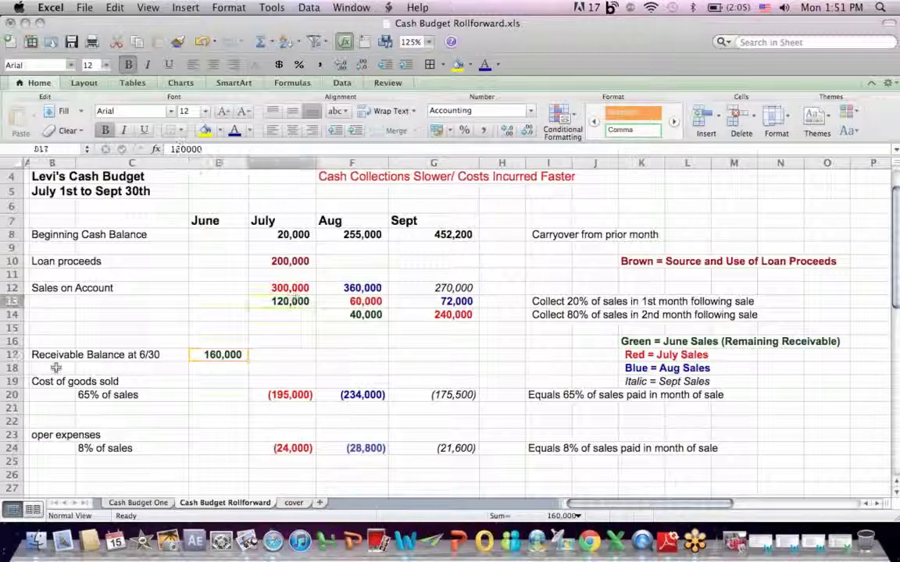
left_click_drag(46, 369, 211, 357)
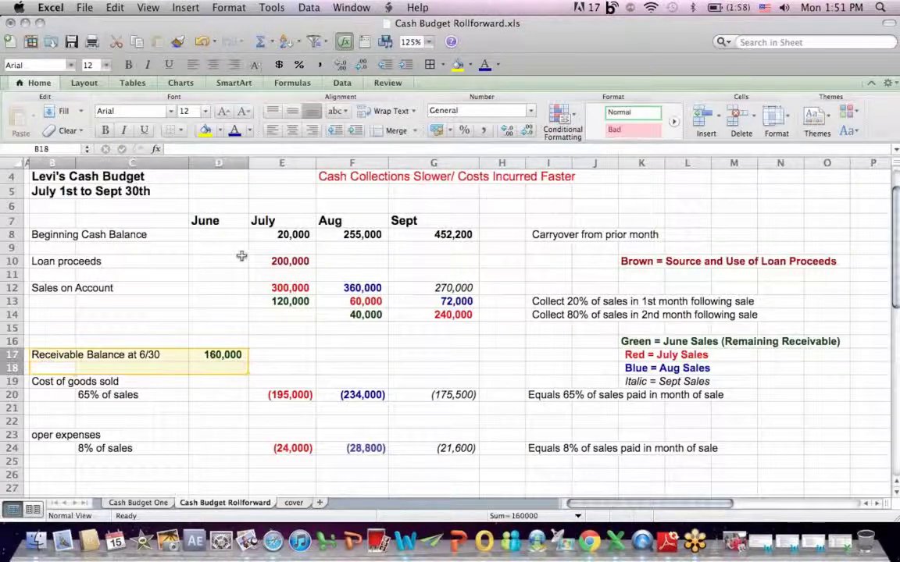
left_click(283, 301)
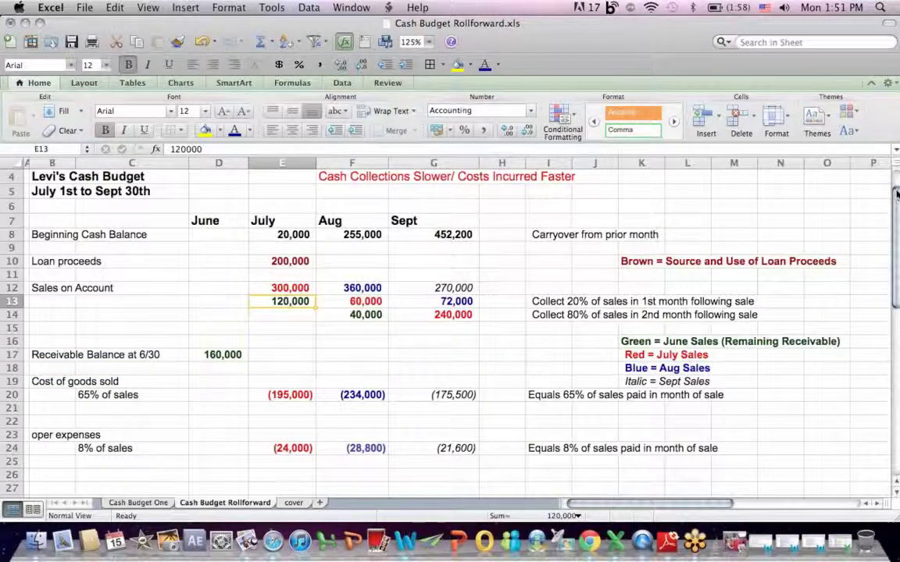
- Examine the Cost of goods sold rows and the payment rule in I20, and inspect the July formula in E20, leaving it unchanged
left_click_drag(896, 195, 894, 202)
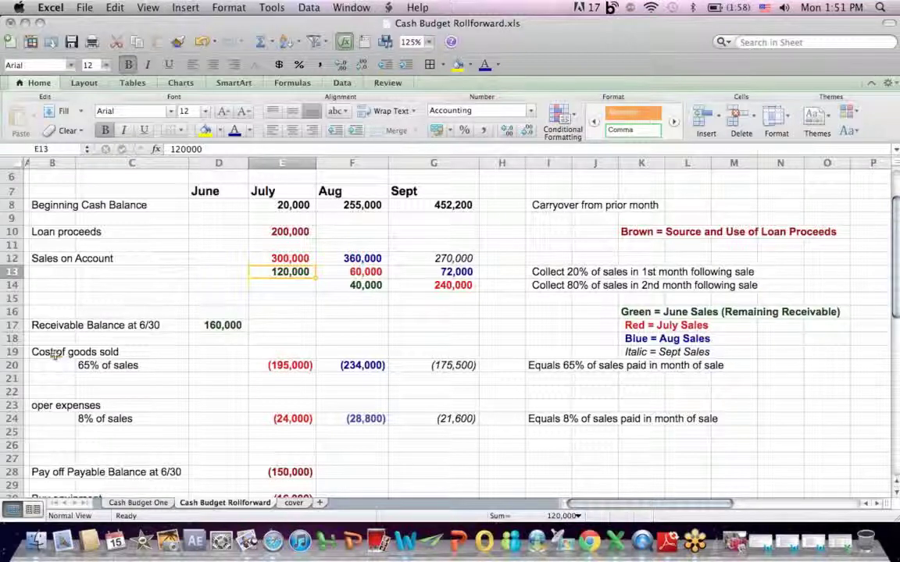
left_click_drag(48, 352, 415, 376)
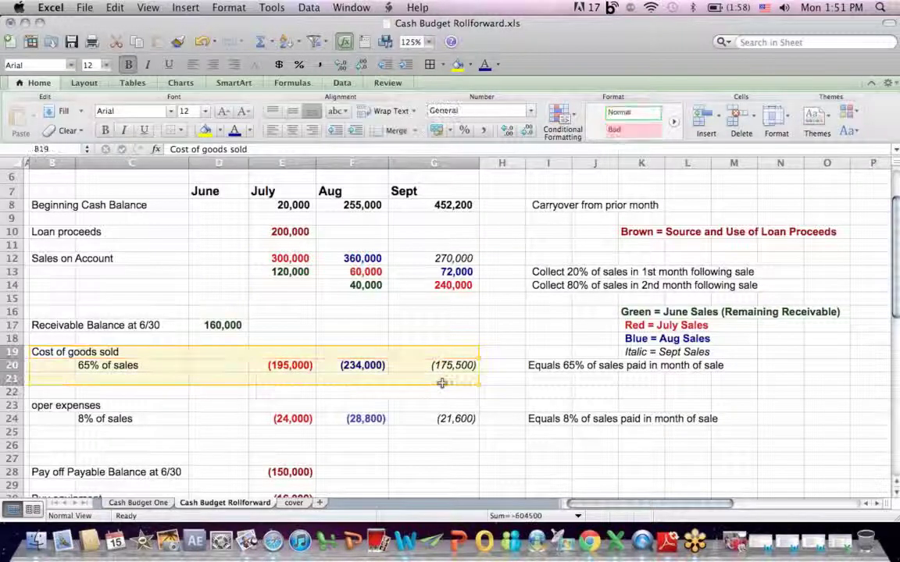
left_click(568, 367)
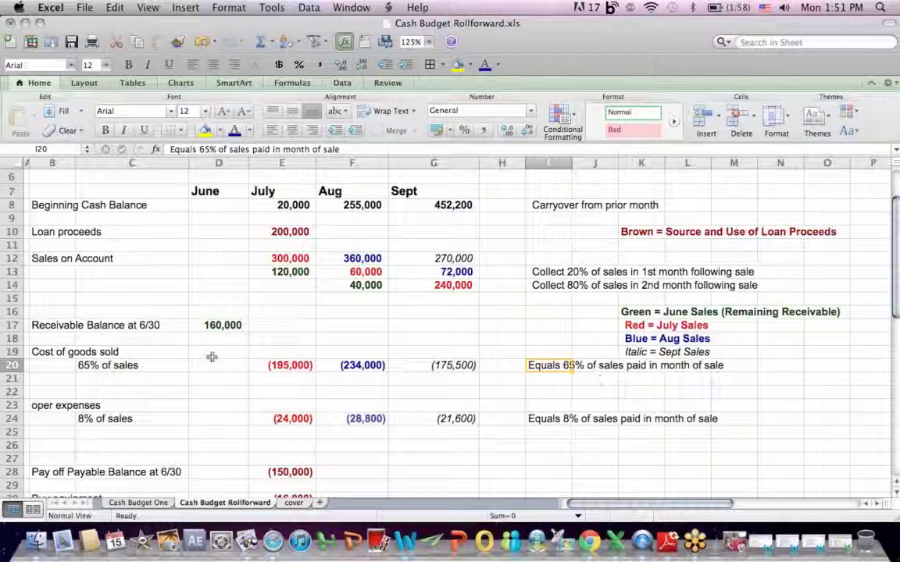
left_click(260, 365)
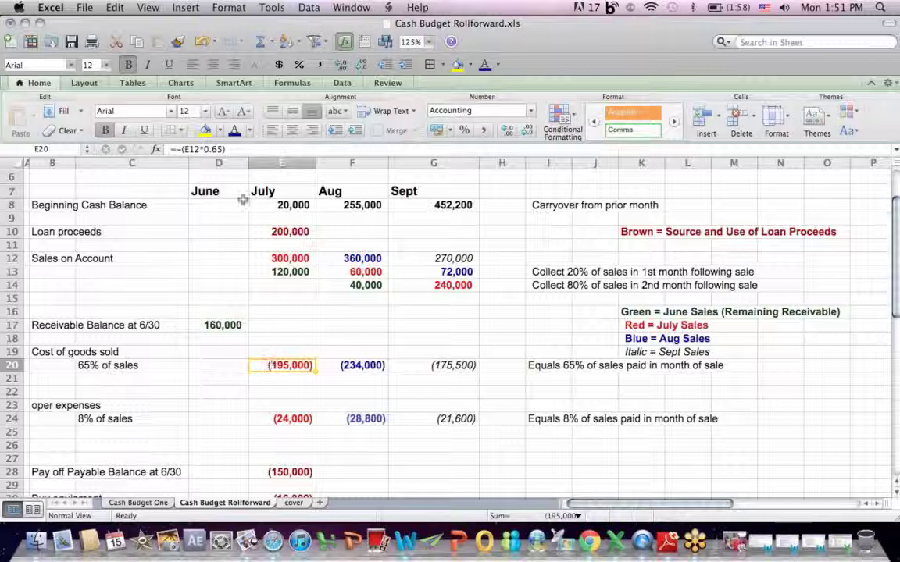
left_click(205, 149)
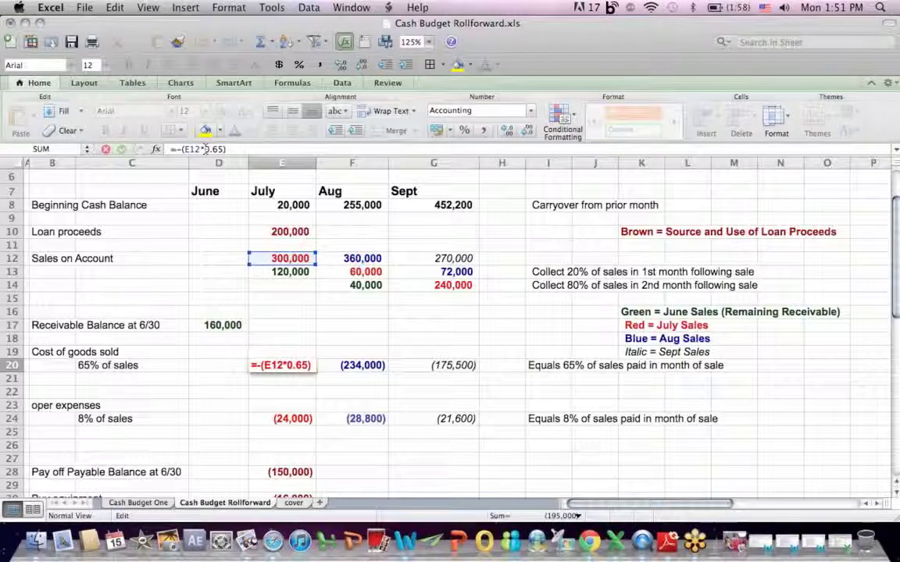
key("Return")
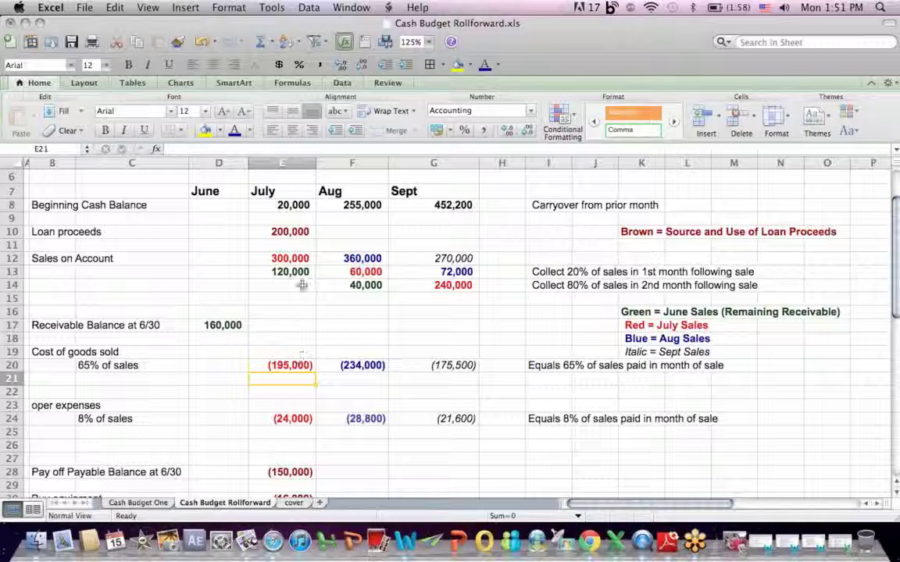
- Compare the monthly collections in E13:G14 with the cost of goods sold in E20:G20, and recheck the E20 formula
left_click_drag(273, 272, 475, 287)
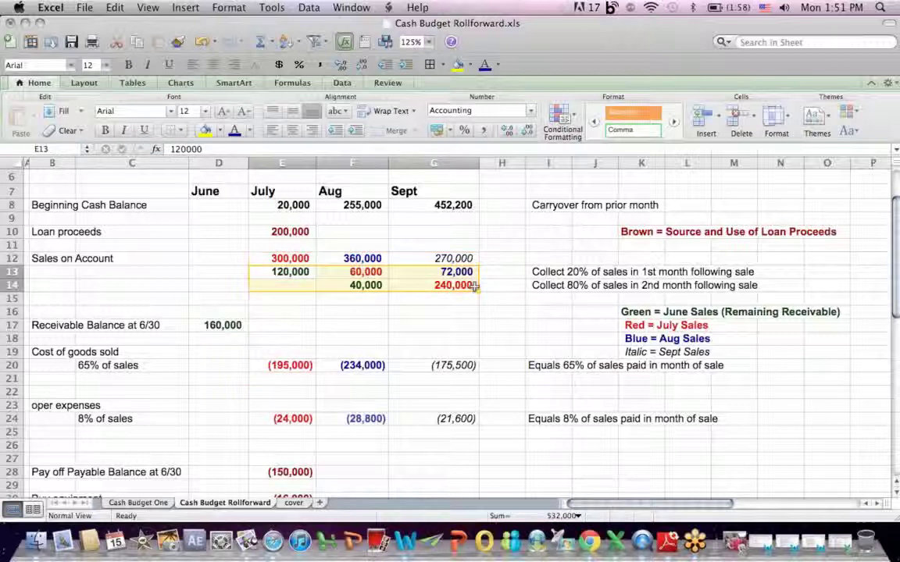
left_click_drag(250, 369, 447, 371)
left_click(281, 366)
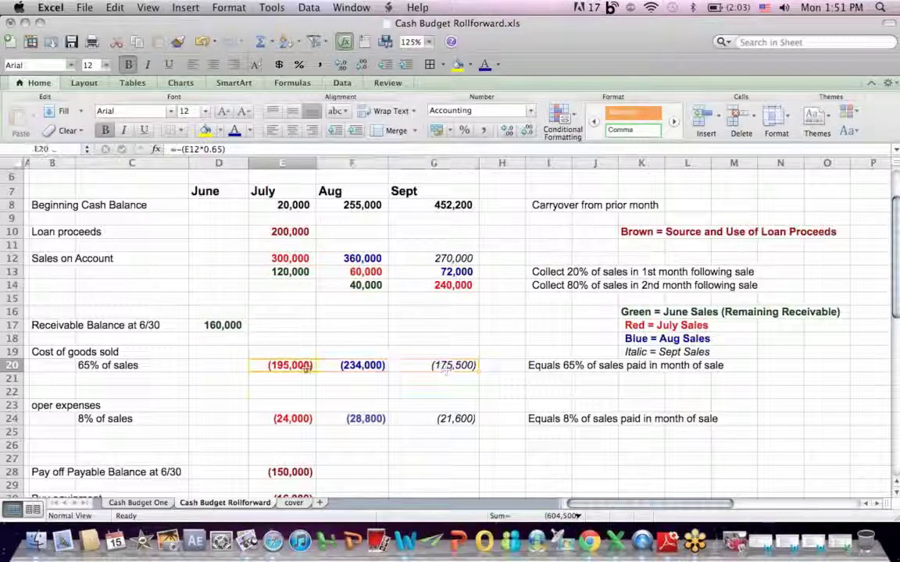
left_click(206, 150)
key("Return")
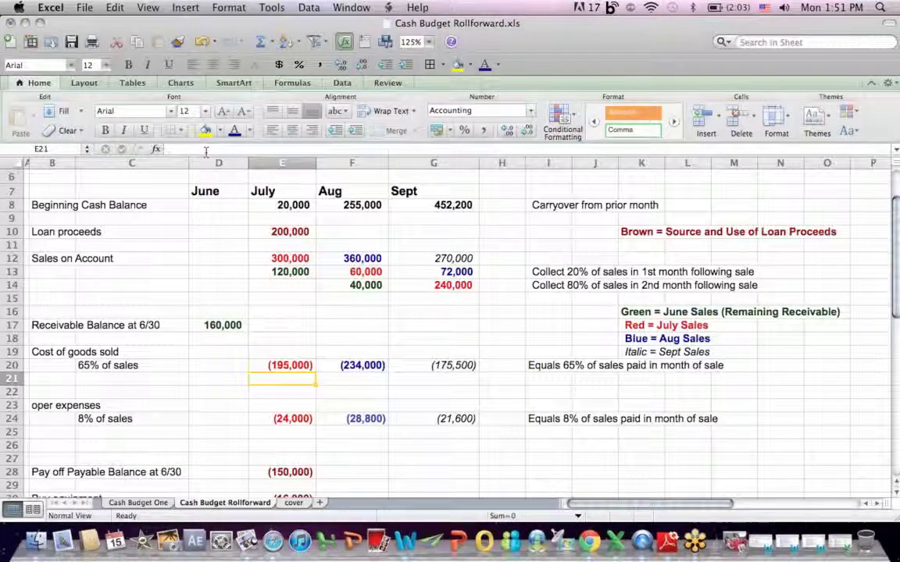
- Inspect the Aug and Sept cost of goods sold formulas in F20 and G20 without changing them
left_click(371, 364)
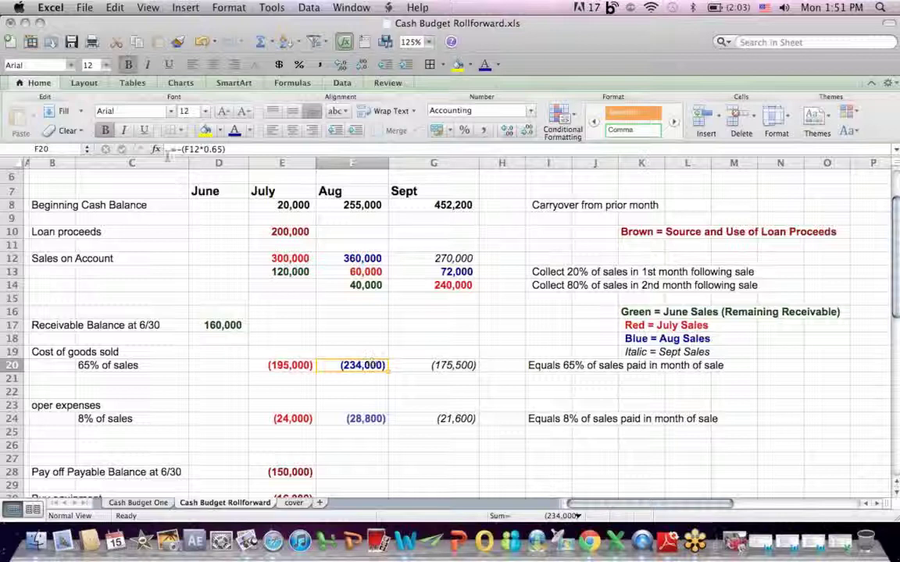
left_click(193, 149)
key("Return")
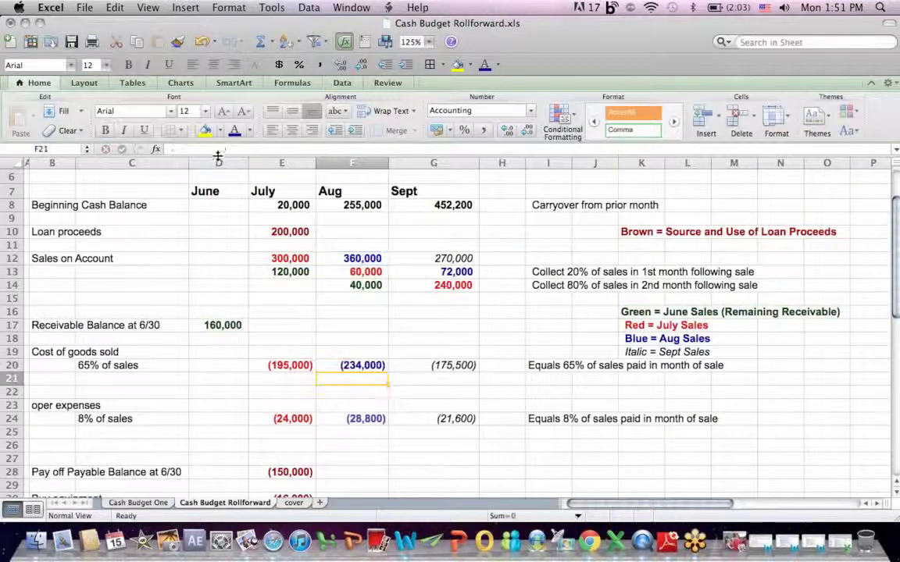
left_click(456, 365)
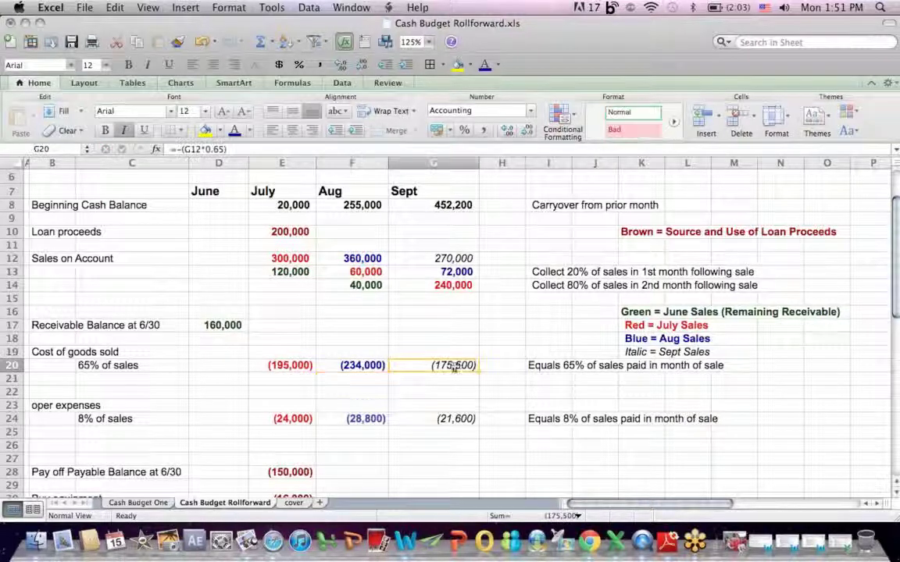
left_click(198, 149)
key("Return")
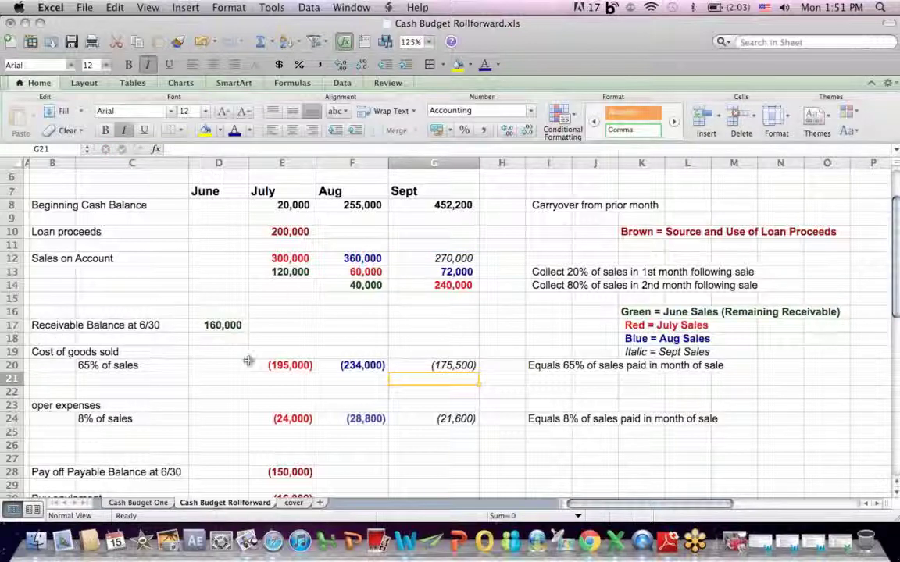
- Compare the payment timing rule in I20 and costs in E20:G20 with the collections in E13:G14 and their rules in I13:I14
left_click_drag(531, 375, 684, 367)
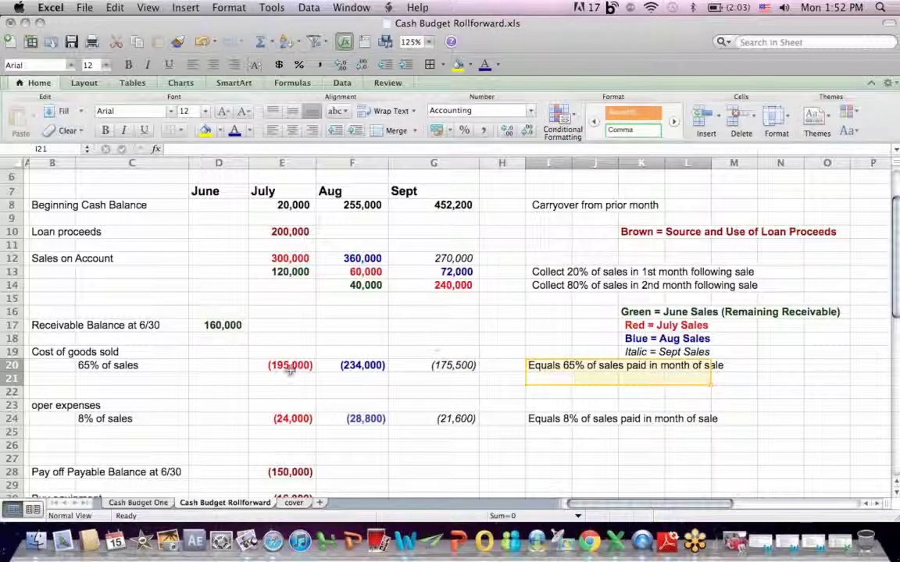
left_click_drag(249, 368, 500, 382)
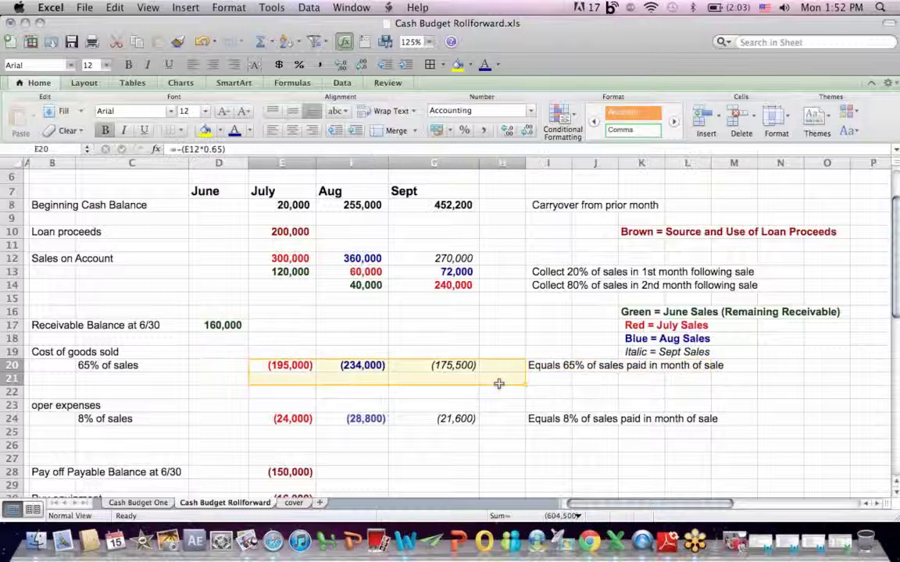
left_click_drag(275, 271, 488, 301)
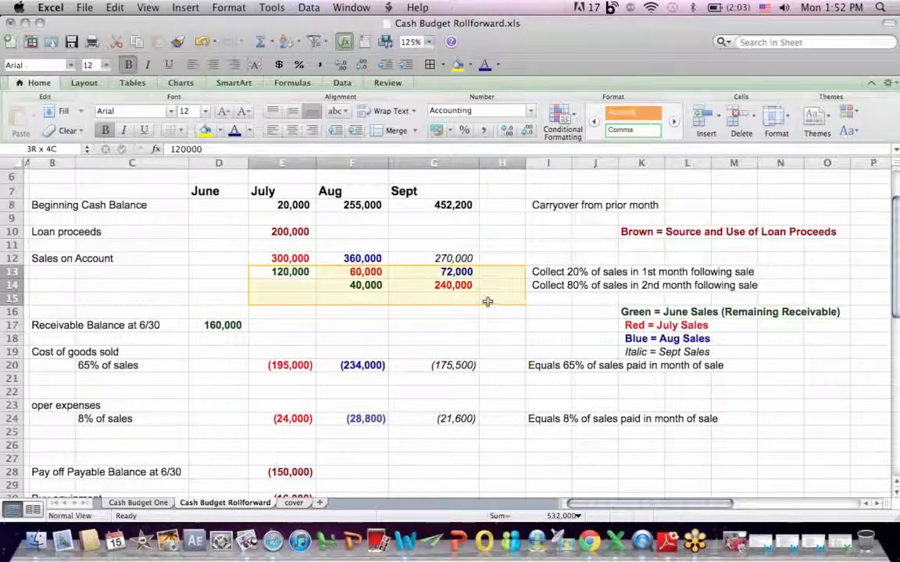
left_click_drag(539, 273, 692, 283)
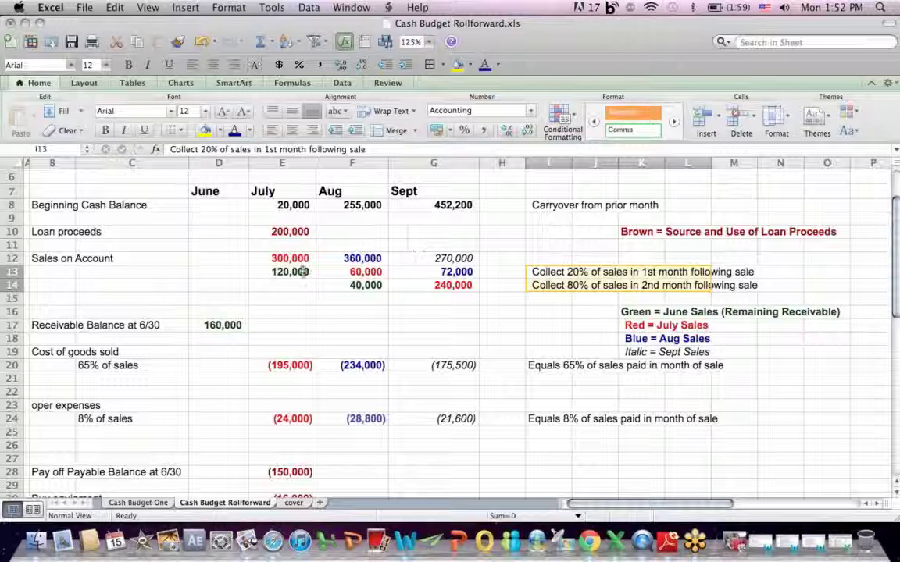
left_click_drag(300, 271, 544, 286)
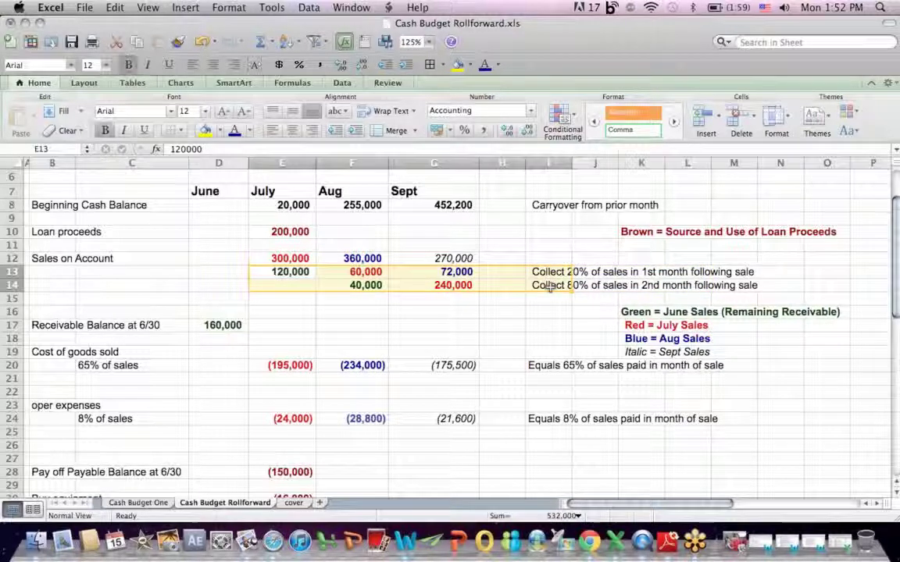
left_click_drag(269, 365, 538, 372)
- Inspect the July and Aug operating expense formulas in E24 and F24, and review the payment rule in I24
left_click(291, 416)
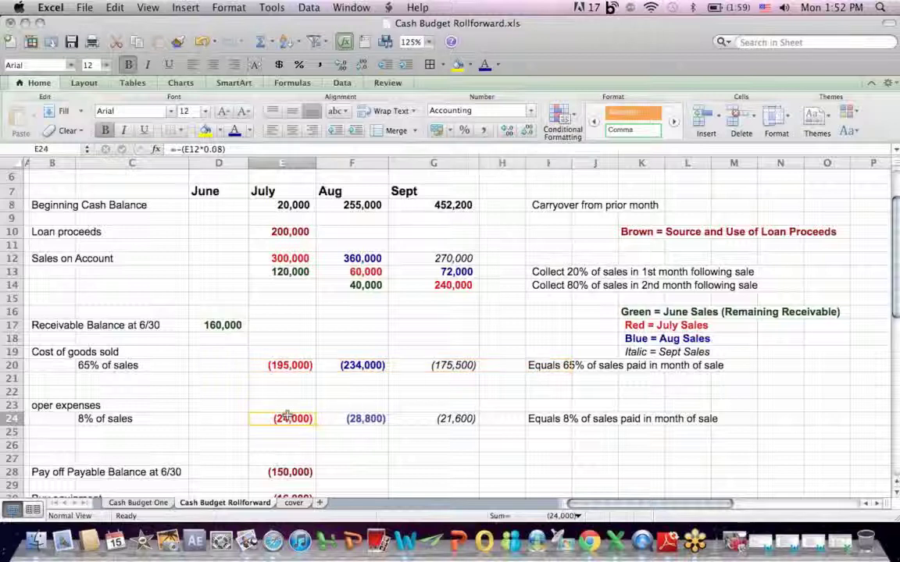
left_click(200, 149)
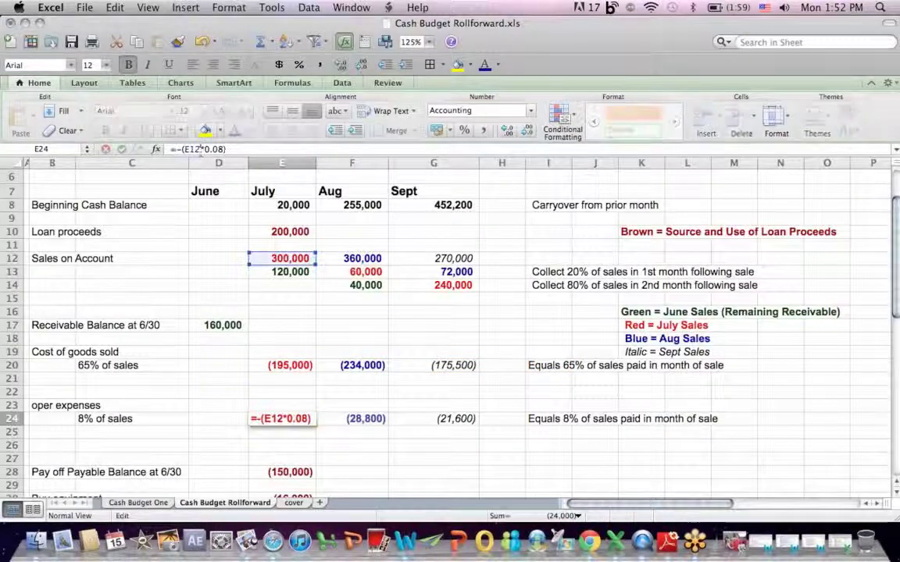
key("Return")
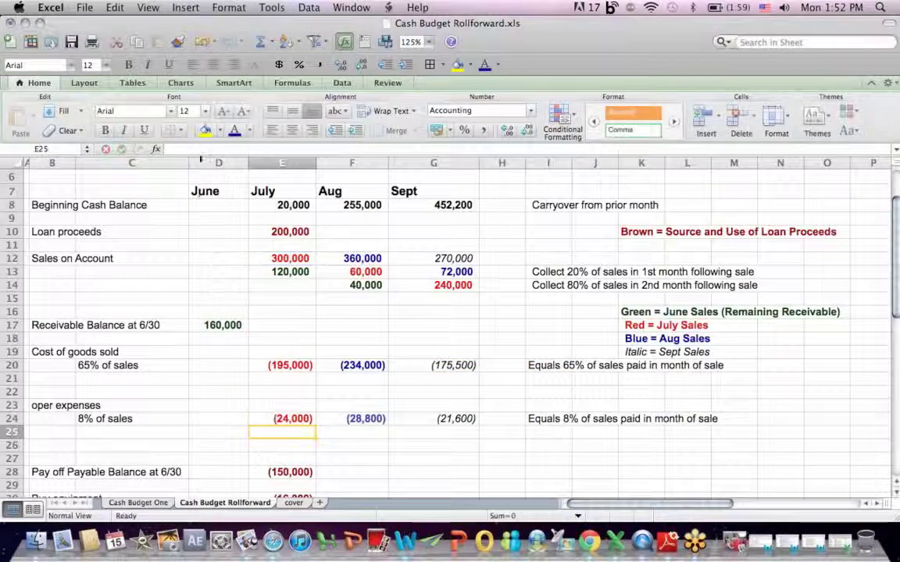
left_click(352, 419)
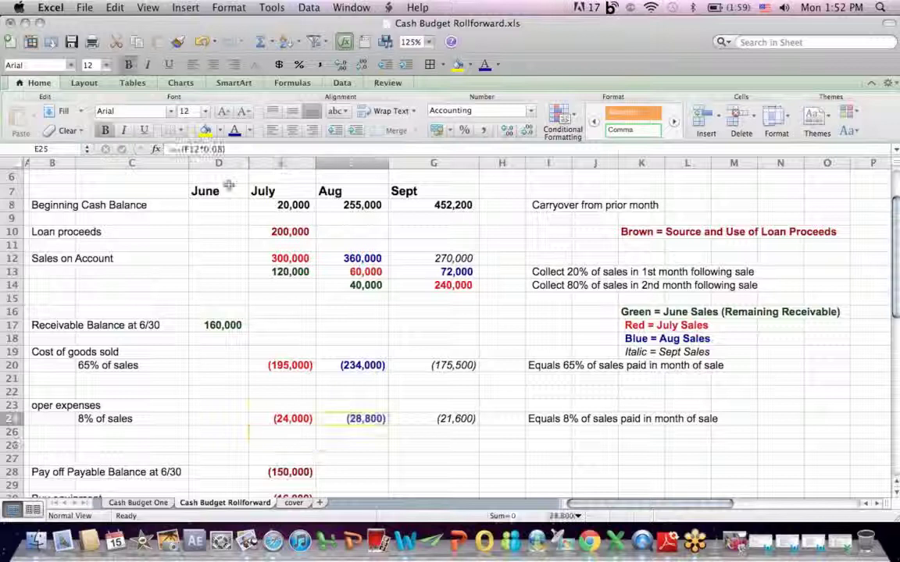
left_click(202, 149)
key("Return")
left_click(559, 421)
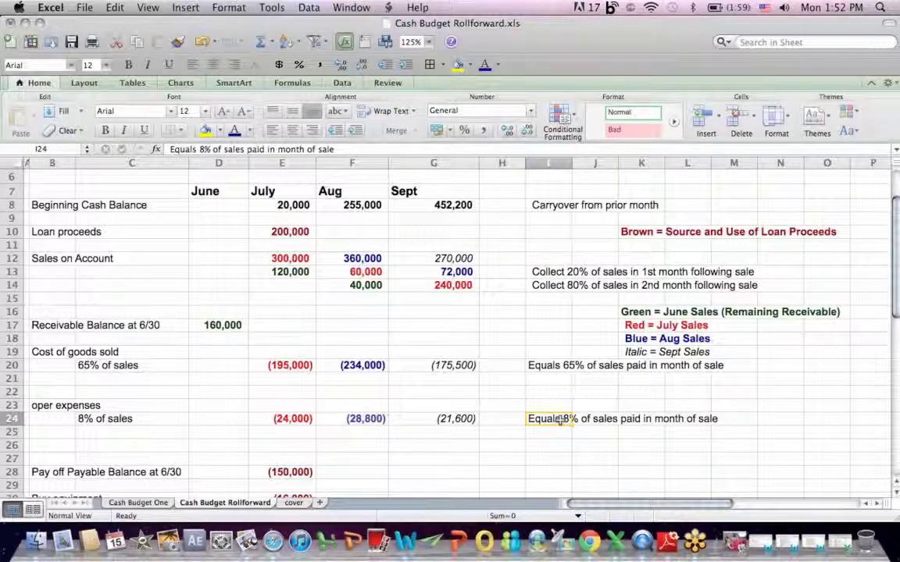
- Review the payable payoff in E28 and the equipment purchase in E30 as uses of the loan proceeds in E10
left_click(281, 473)
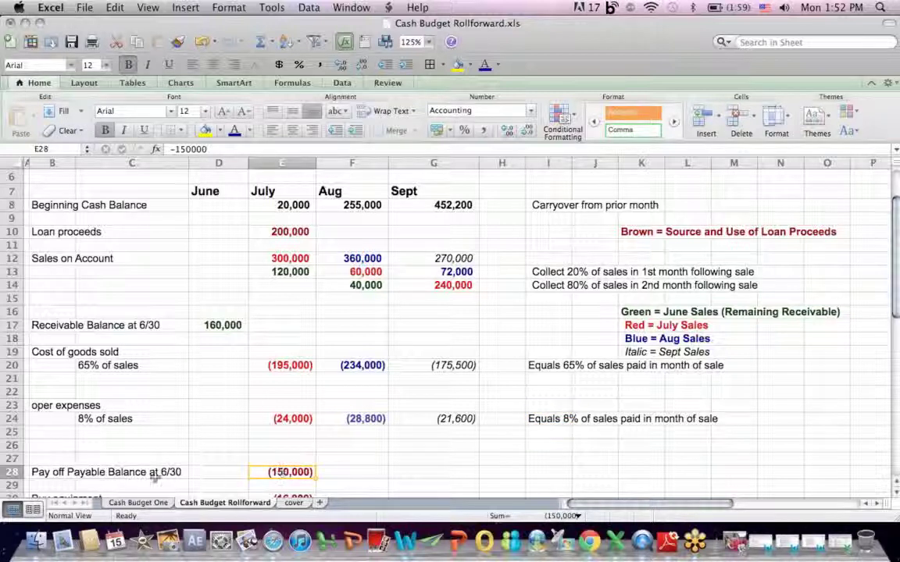
left_click(67, 471)
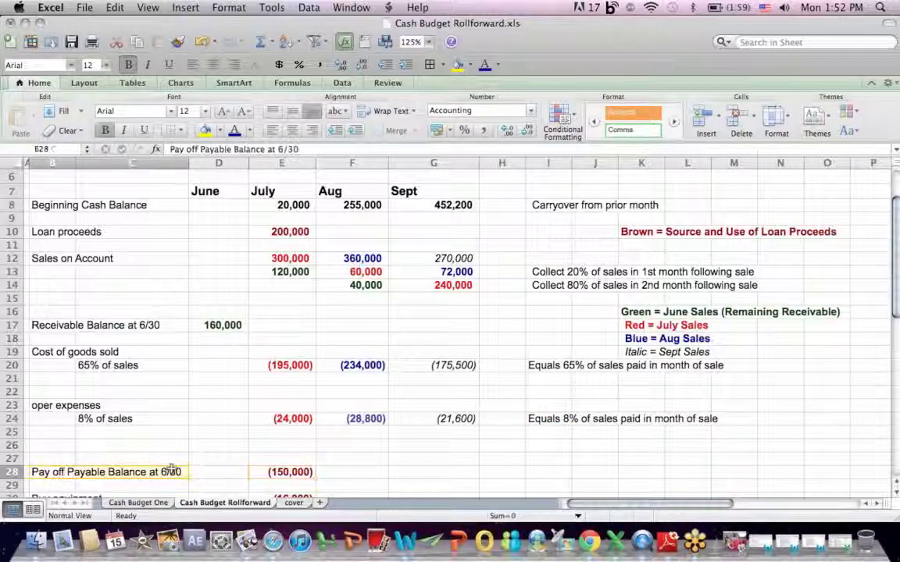
left_click(290, 471)
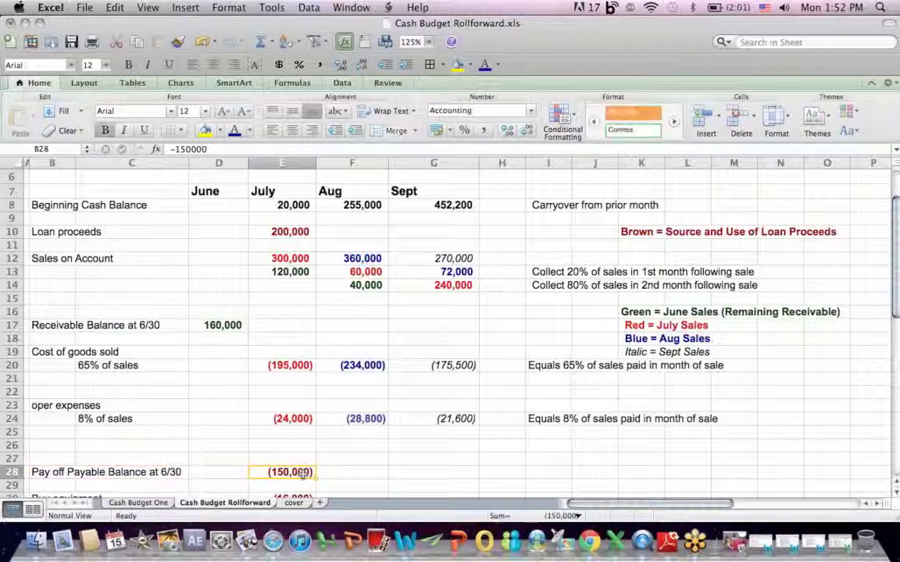
left_click(281, 231)
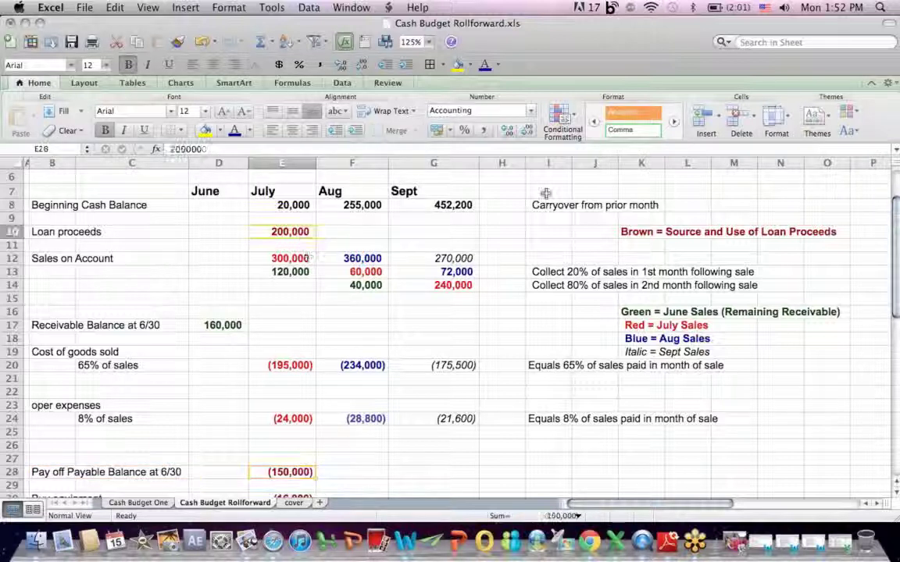
scroll(896, 225, "down", 2)
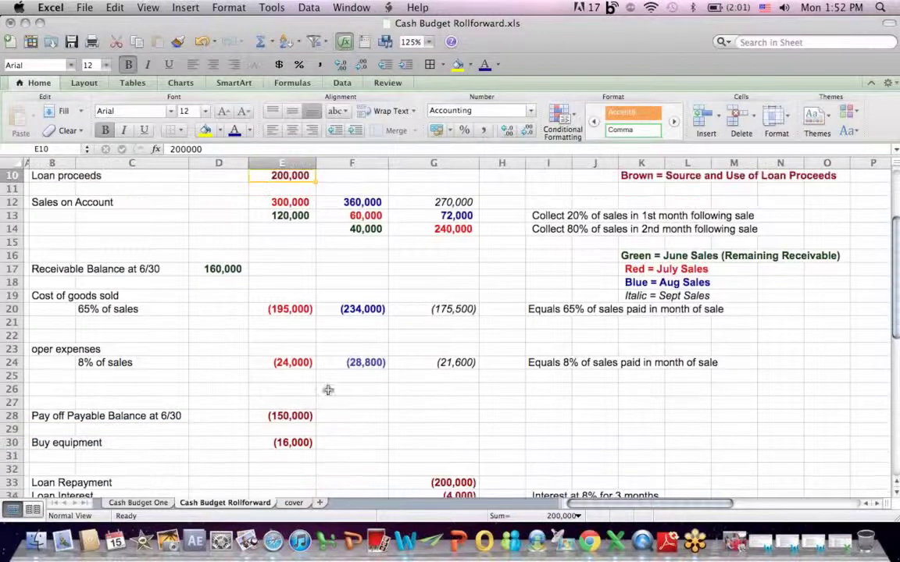
left_click(292, 443)
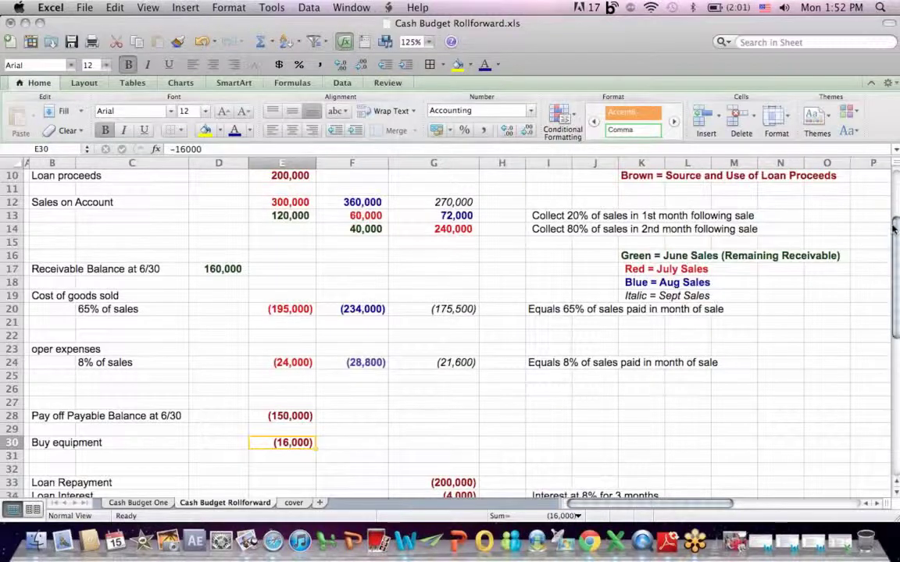
- Inspect the July ending cash formula in E36 and the column range it sums, without changing it
scroll(896, 225, "down", 4)
left_click(291, 416)
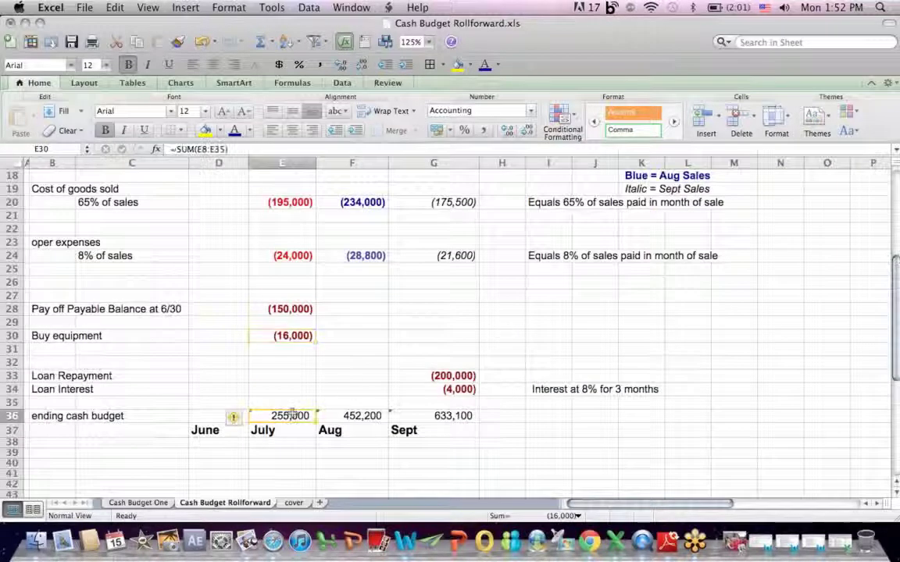
left_click(196, 148)
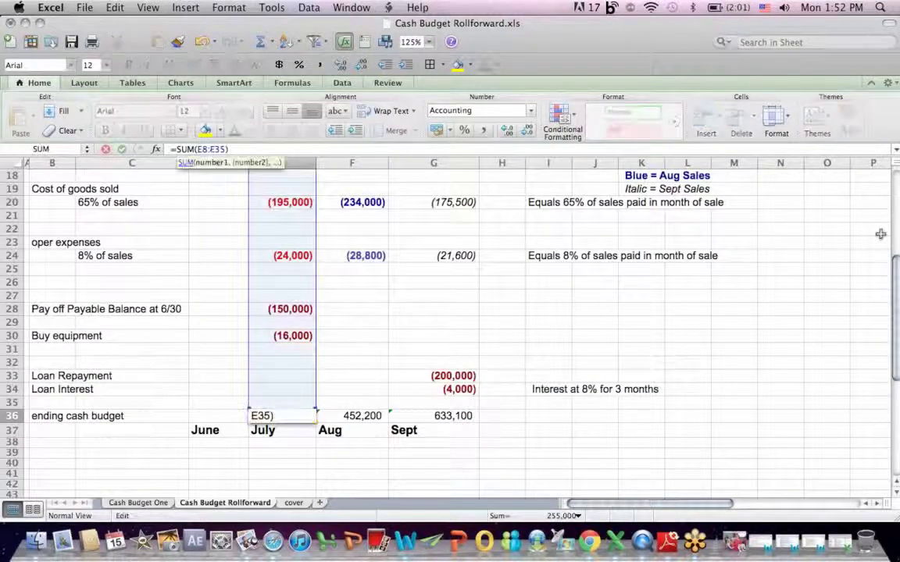
left_click_drag(896, 260, 896, 190)
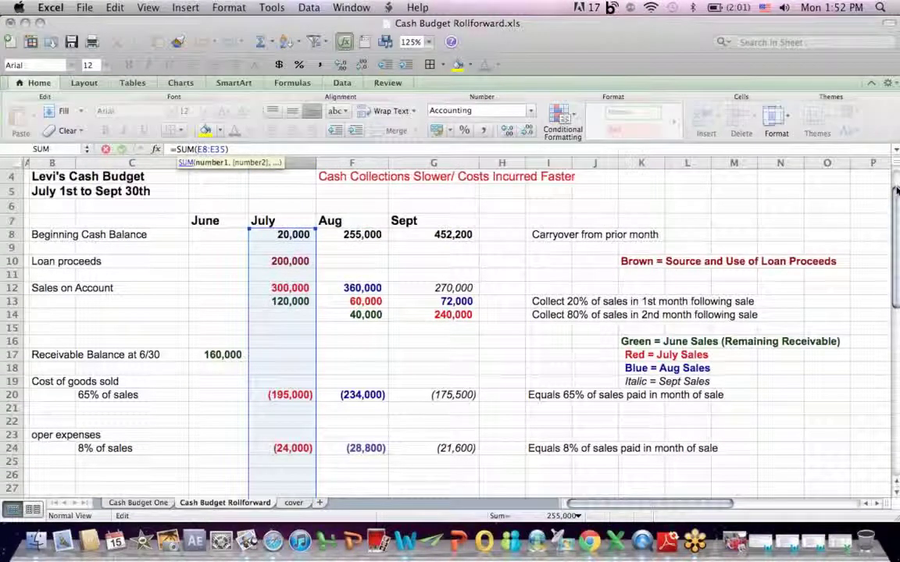
key("Return")
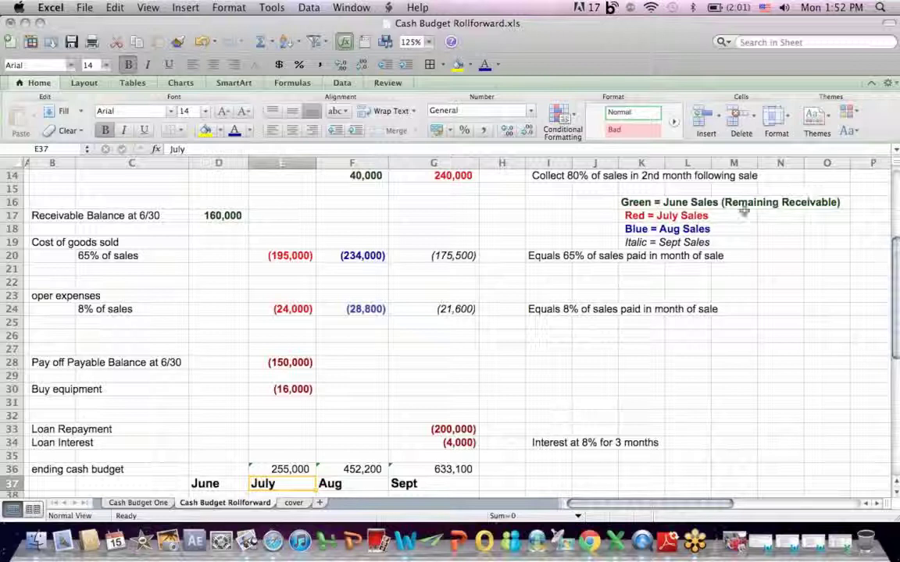
left_click(278, 467)
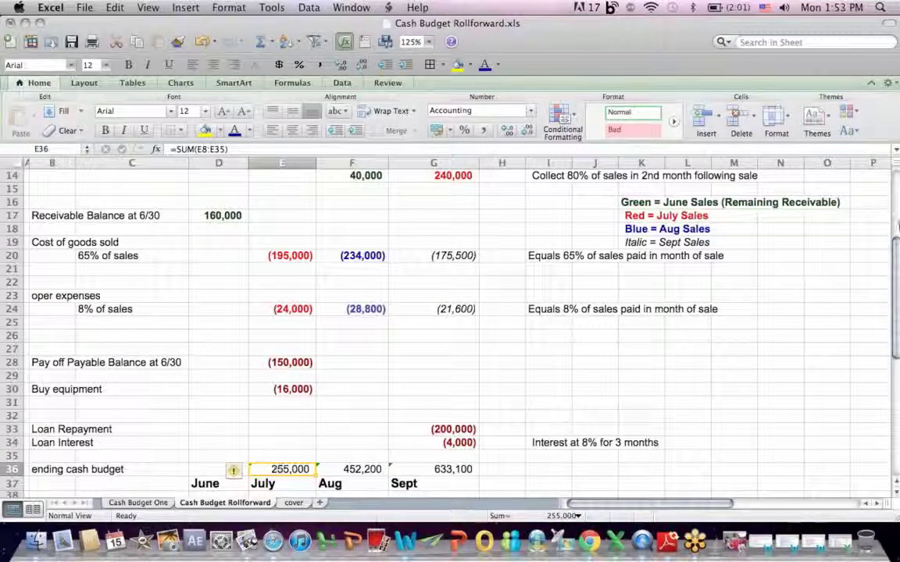
- Move the Sales on Account row from B12:G12 to row 6, starting at B6, and save the workbook
left_click_drag(896, 234, 895, 178)
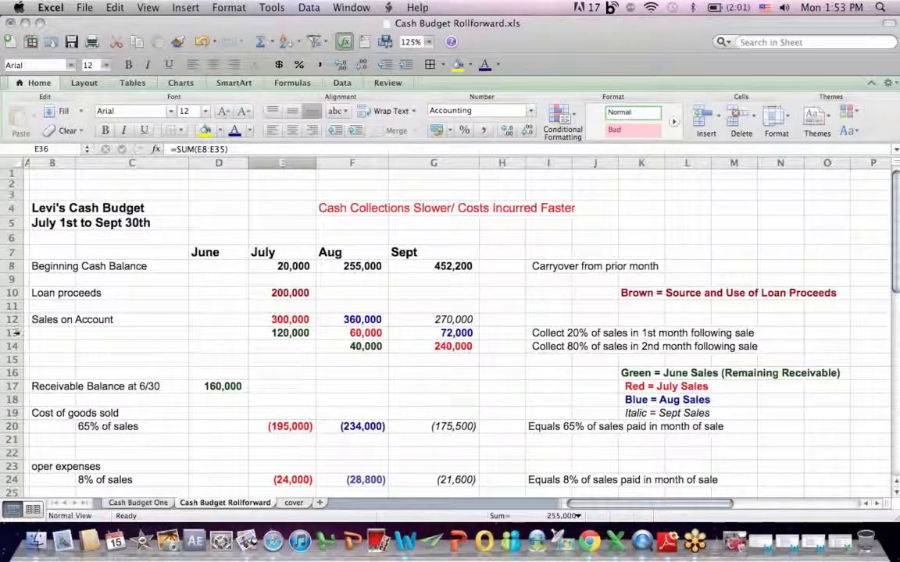
left_click(45, 324)
left_click_drag(46, 323, 423, 323)
key("super+c")
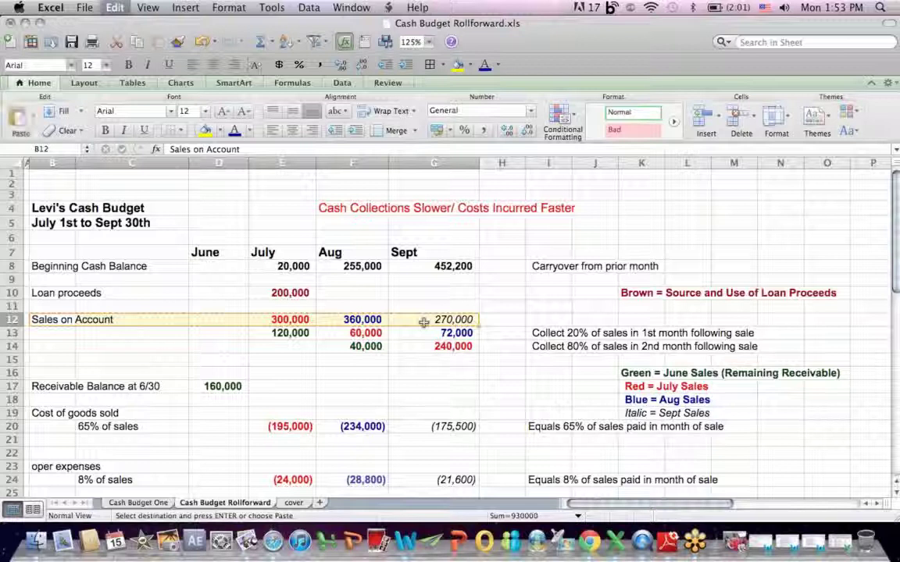
left_click(61, 241)
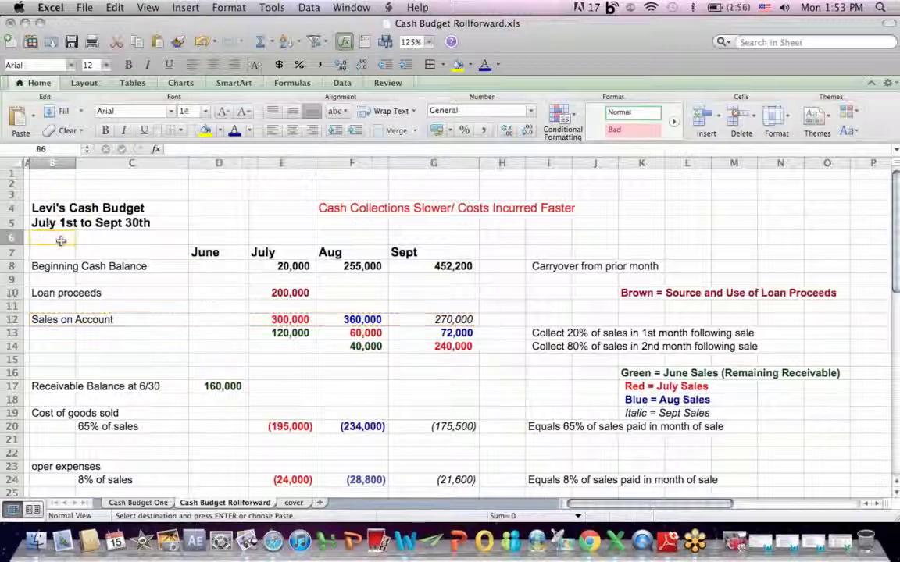
key("Return")
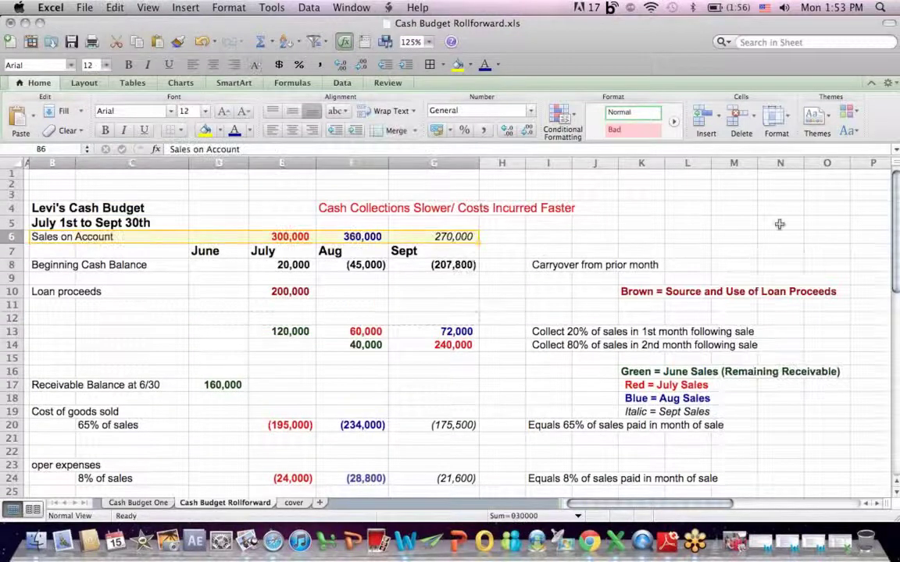
left_click(809, 223)
key("super+s")
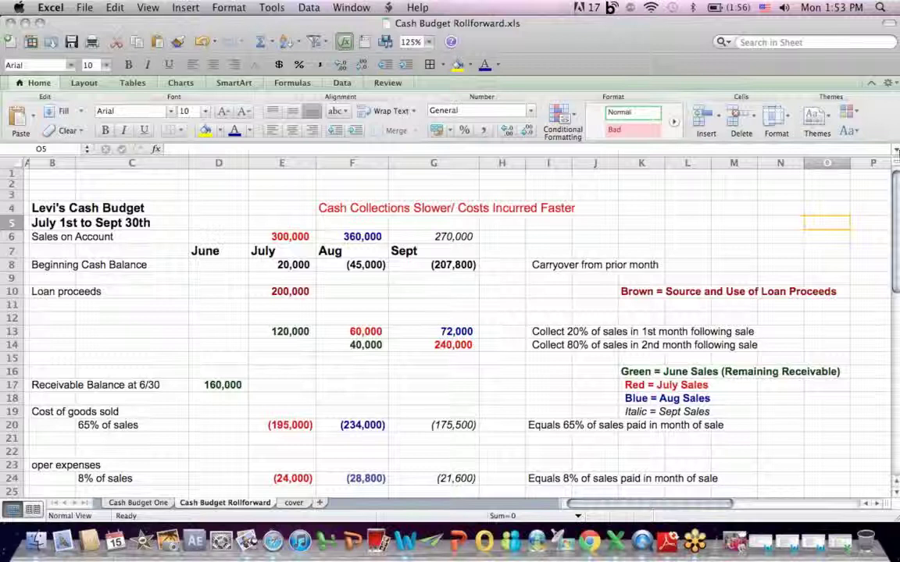
- Check whether the July ending cash formula in E36 still includes the relocated sales row in its summed range
left_click_drag(896, 169, 891, 278)
left_click(275, 414)
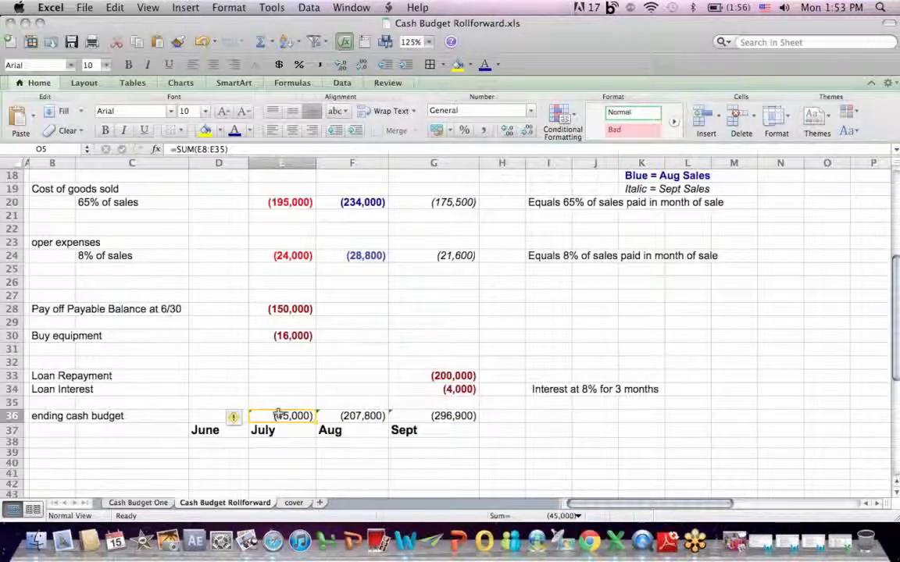
left_click(201, 149)
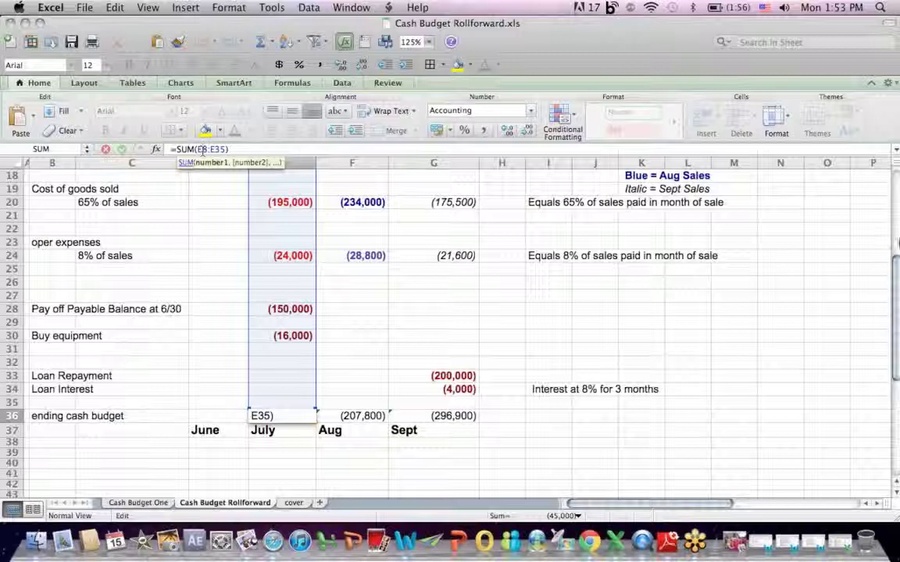
left_click_drag(896, 235, 896, 171)
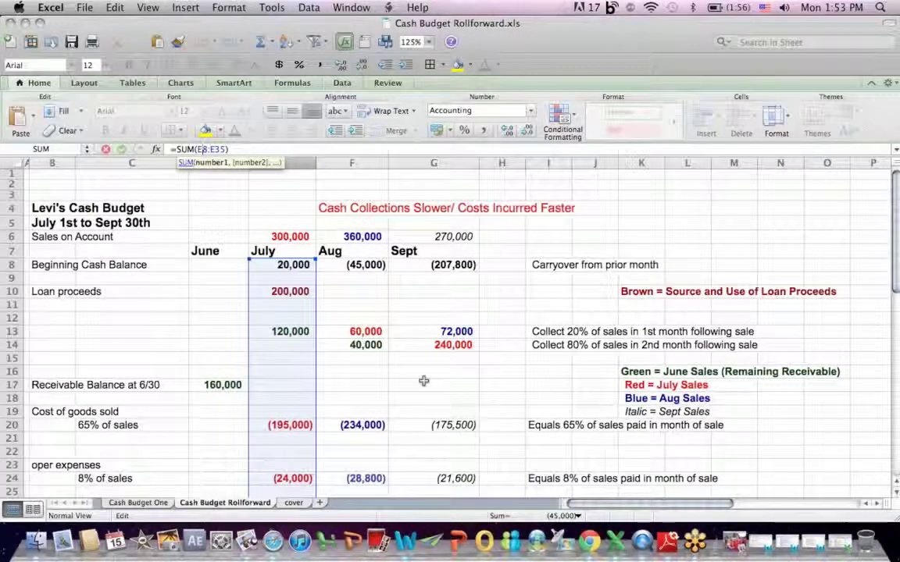
type("+")
left_click(369, 316)
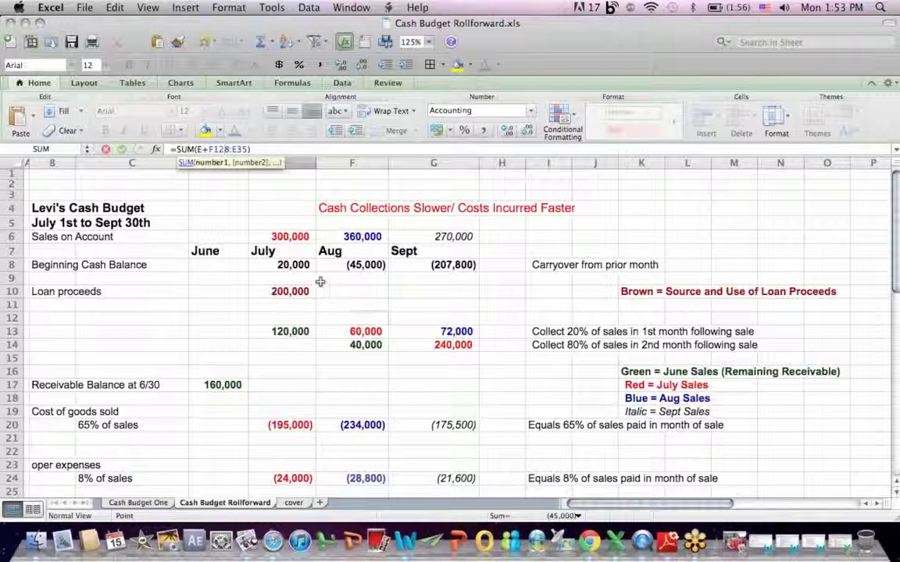
type("+")
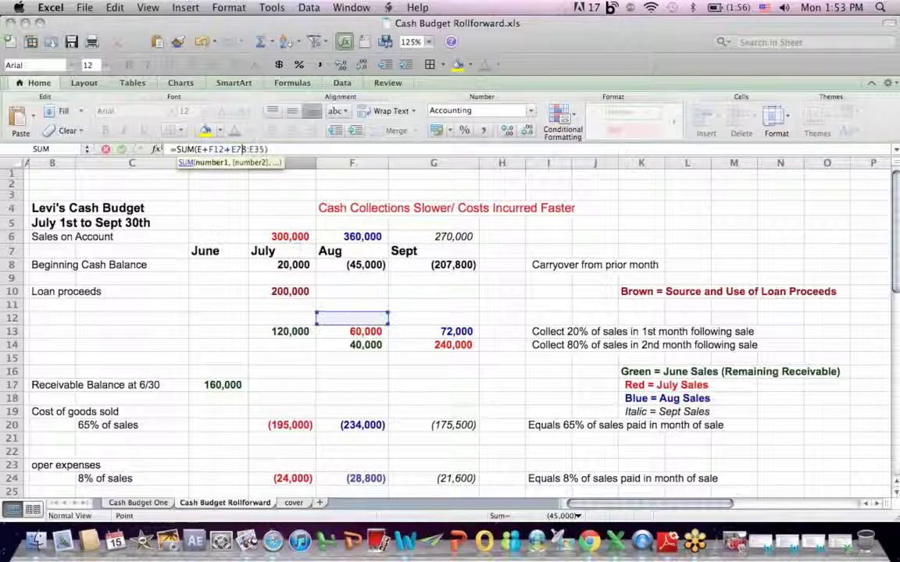
left_click(105, 148)
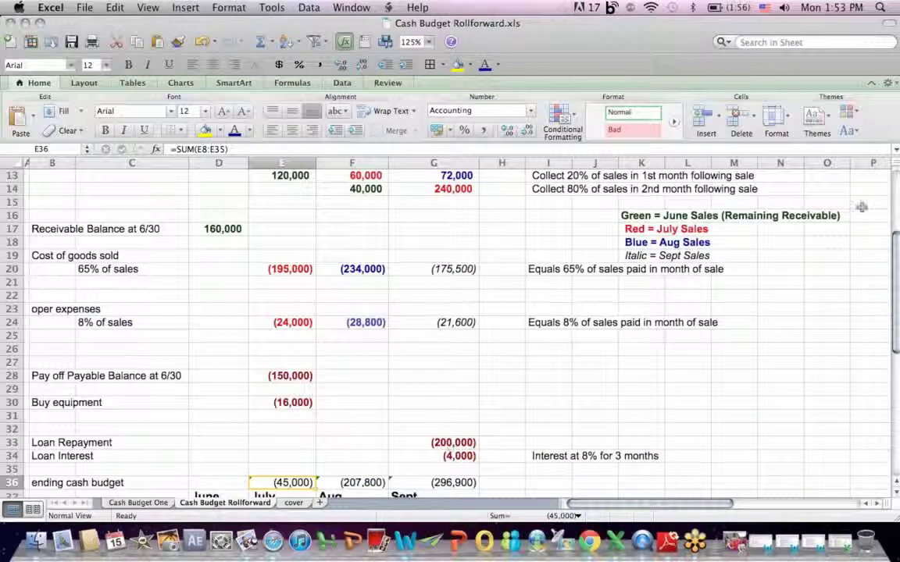
- Review July sales in E6, the collections in F13, G14 and E13, and the June receivable balance in D17
scroll(896, 176, "up", 4)
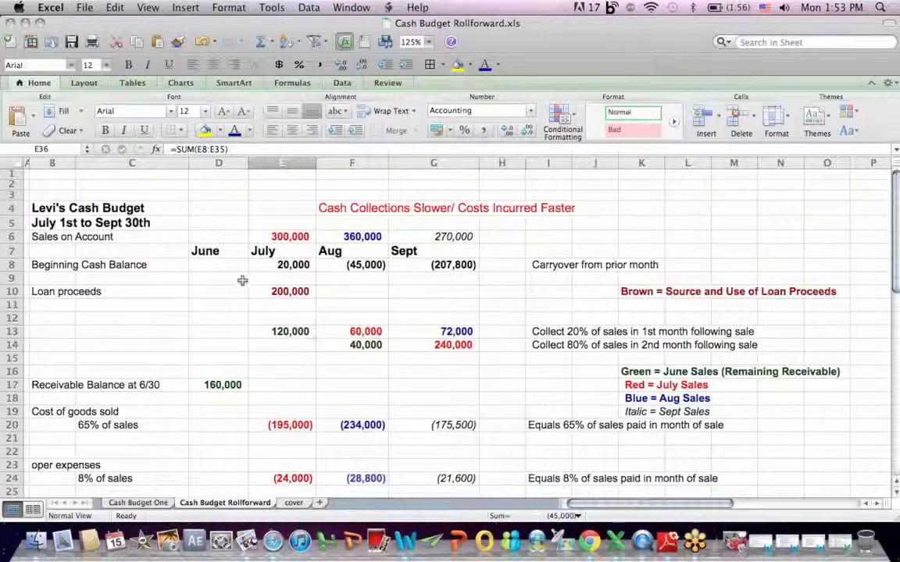
left_click(292, 236)
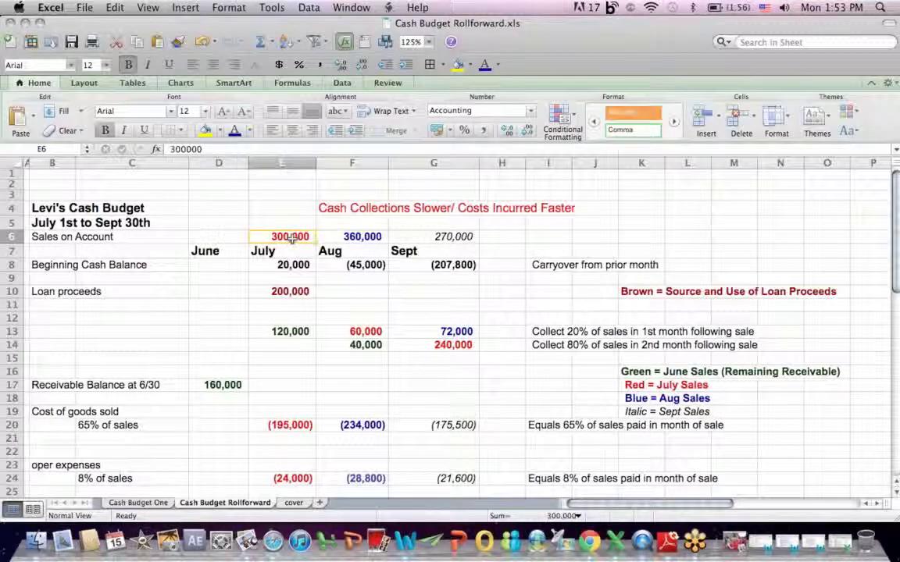
left_click(358, 332)
left_click(438, 346)
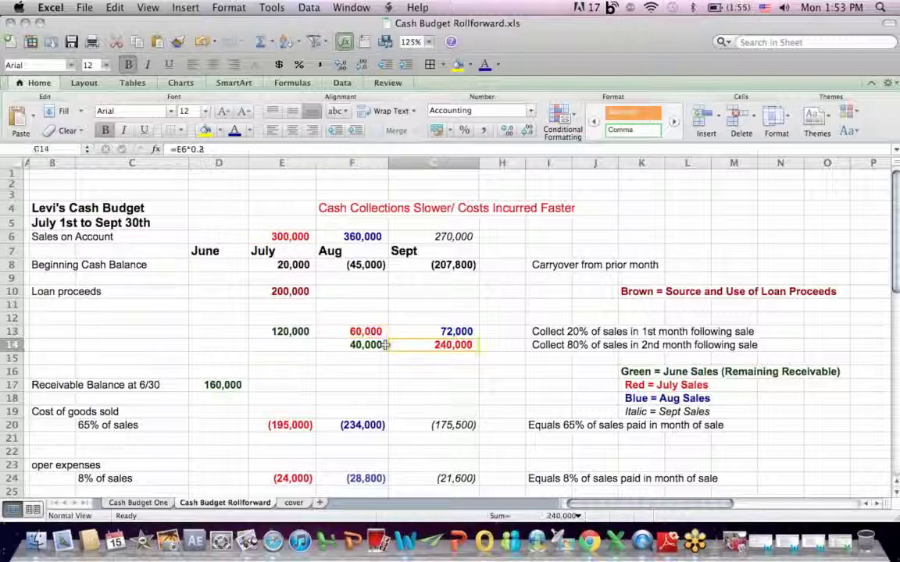
left_click(310, 331)
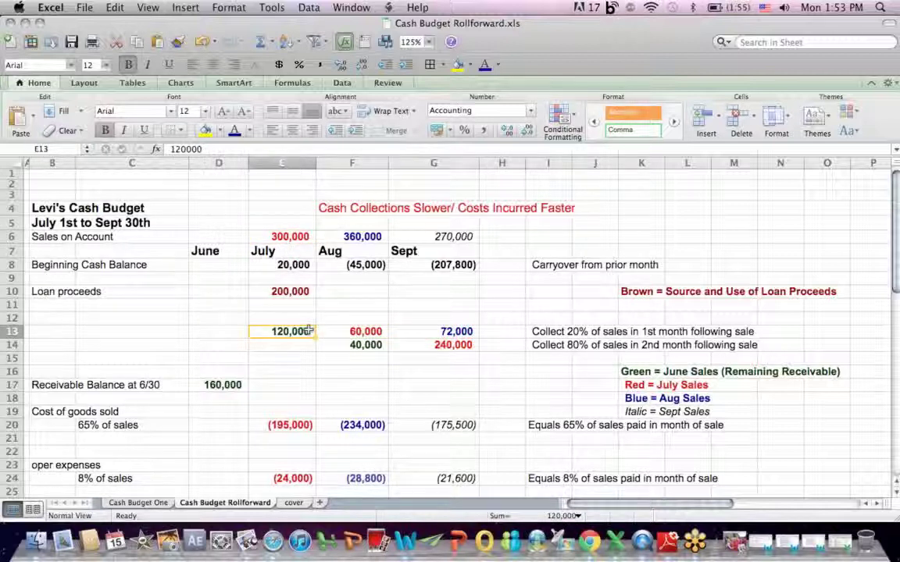
left_click(208, 386)
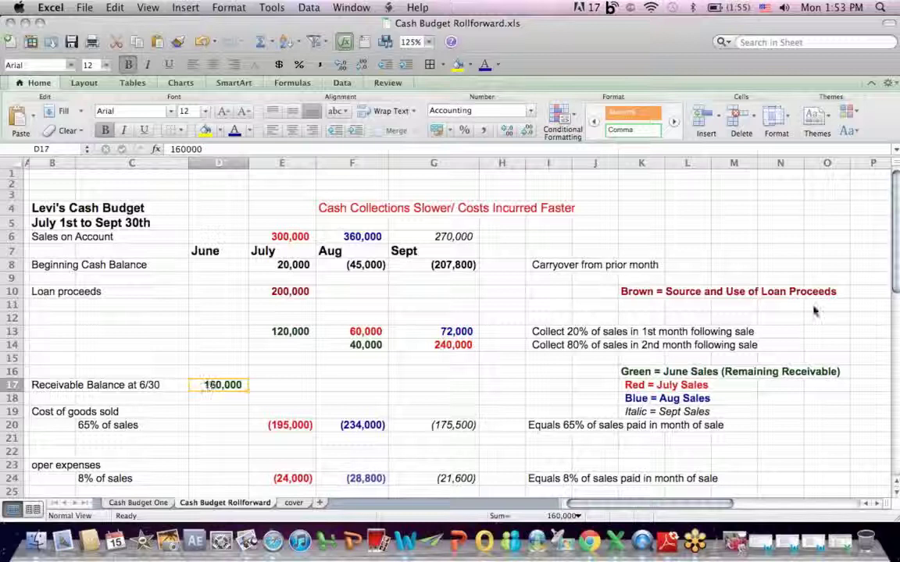
- Inspect the July cost of goods sold formula in E20 and operating expense formula in E24 for their reference to July sales
scroll(890, 196, "down", 4)
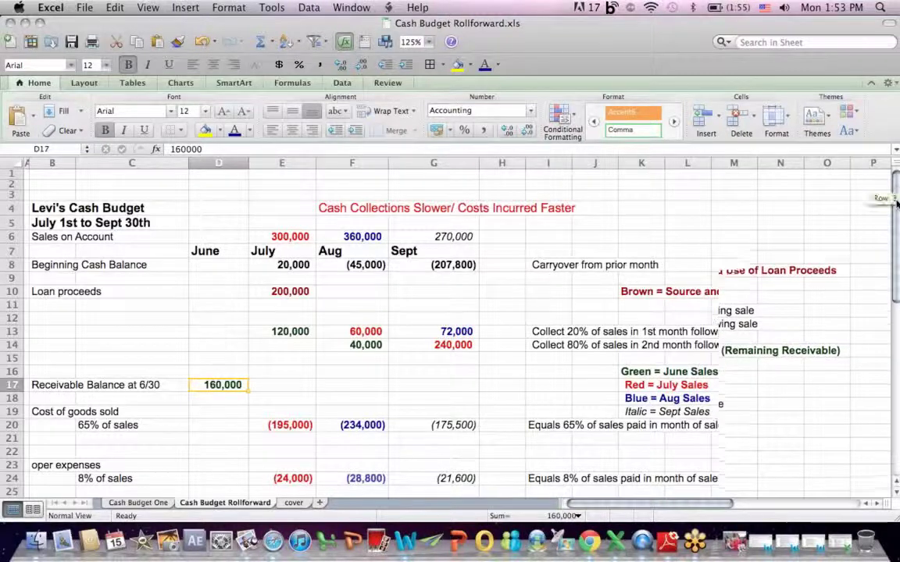
left_click(282, 322)
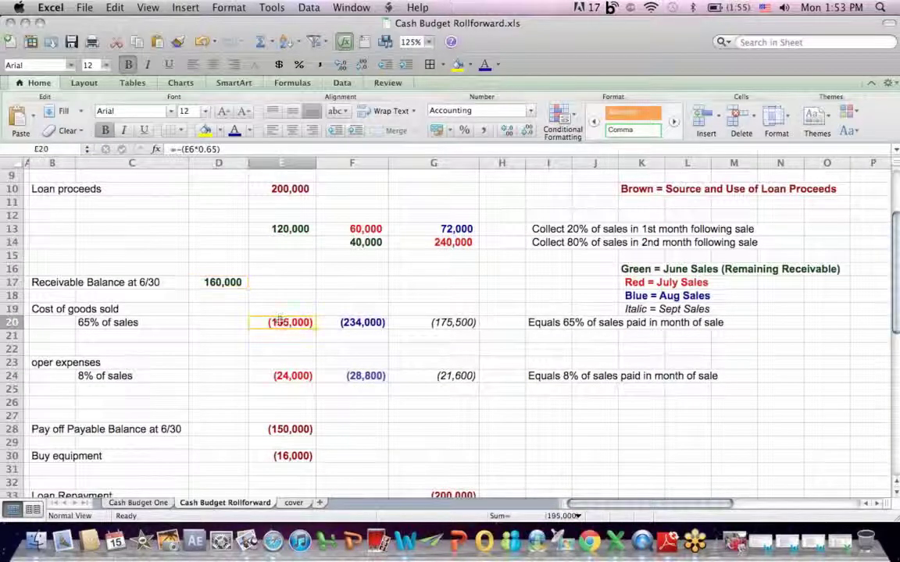
left_click(187, 148)
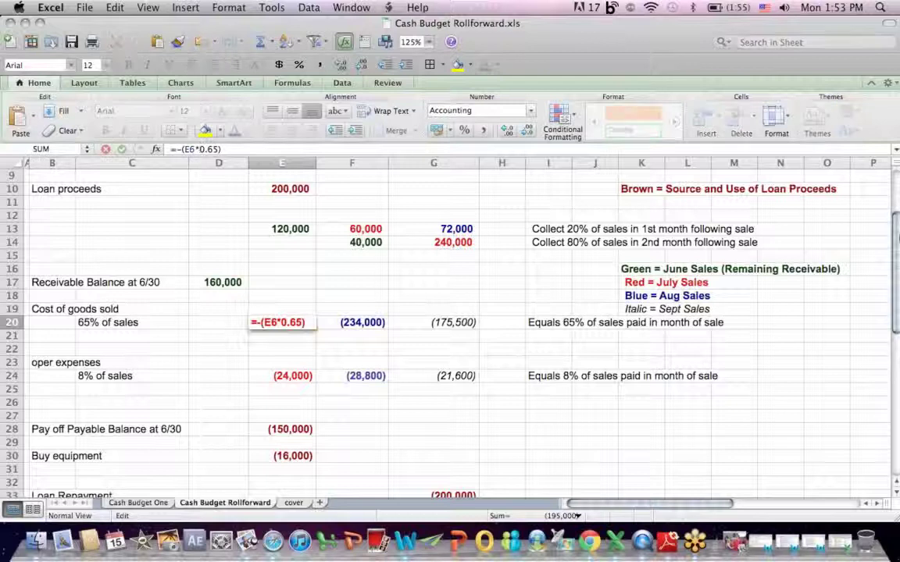
left_click_drag(893, 234, 893, 204)
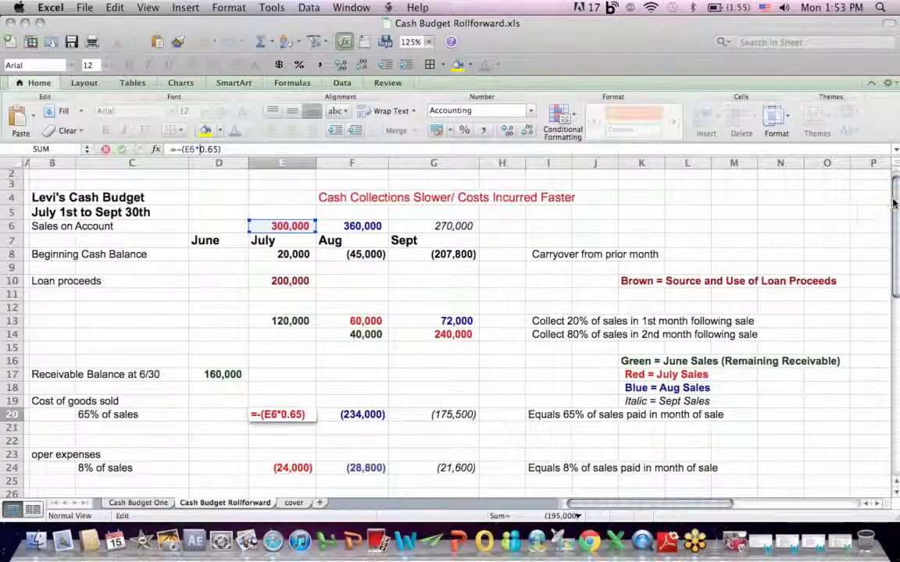
key("Return")
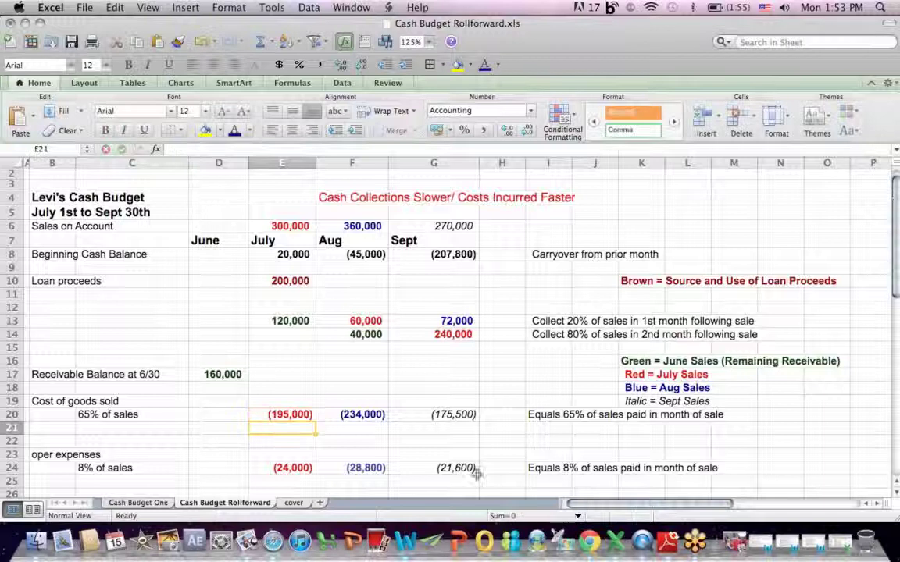
left_click(278, 468)
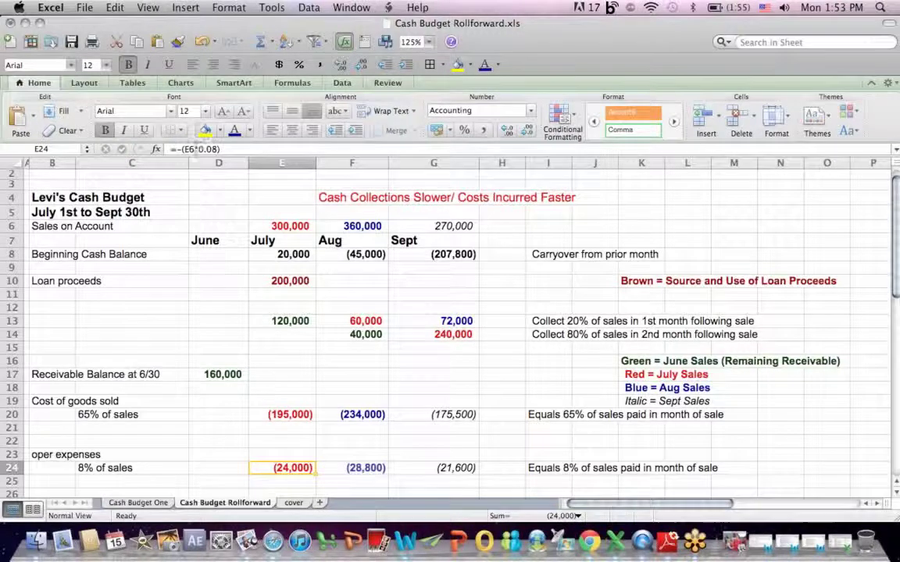
left_click(195, 148)
key("Return")
- Trace the July cash items from E8 to E35 that feed the ending cash formula in E36, leaving it unchanged
left_click_drag(895, 188, 896, 236)
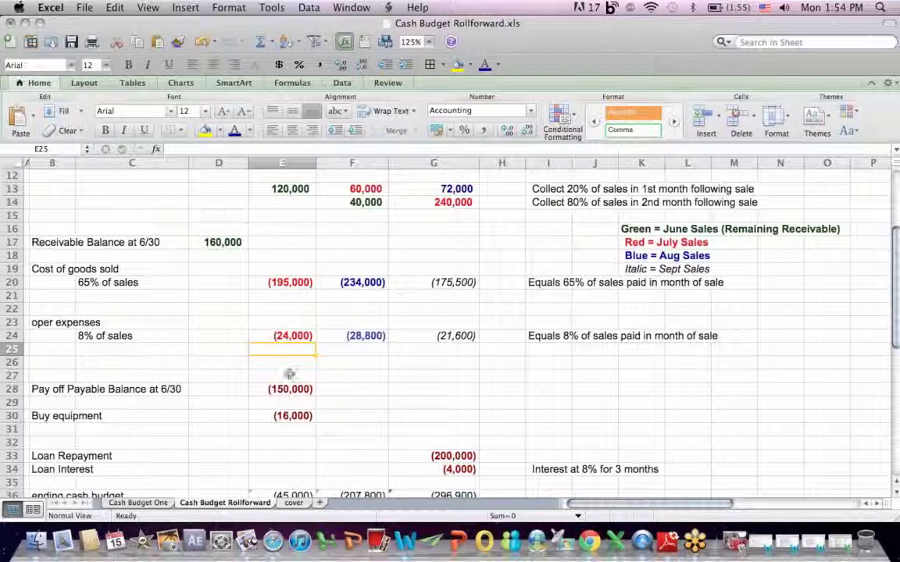
left_click_drag(896, 241, 896, 260)
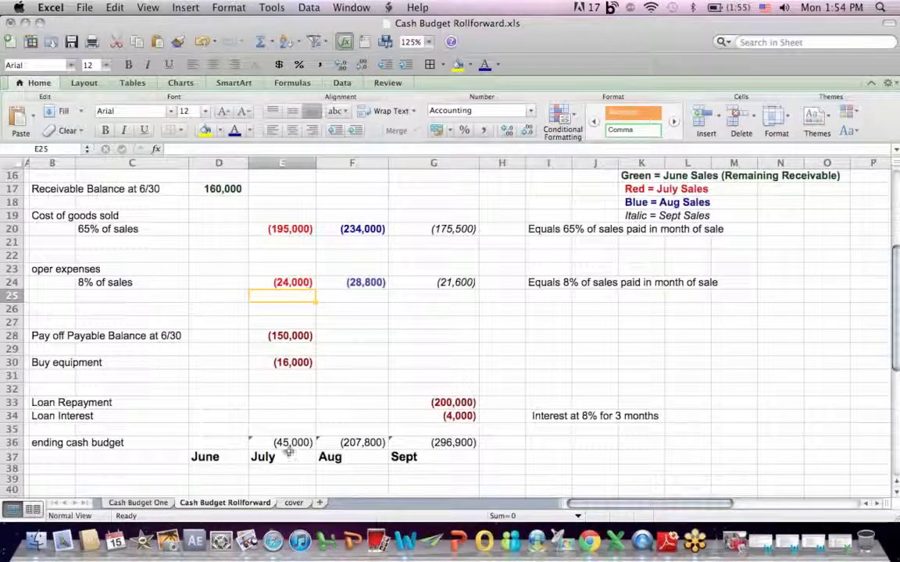
left_click(287, 442)
left_click(202, 148)
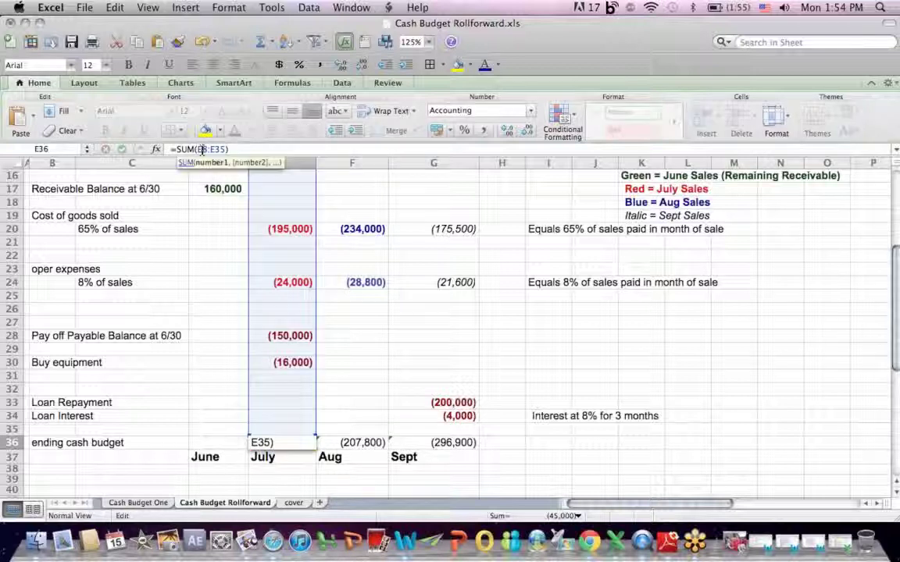
left_click_drag(896, 254, 883, 207)
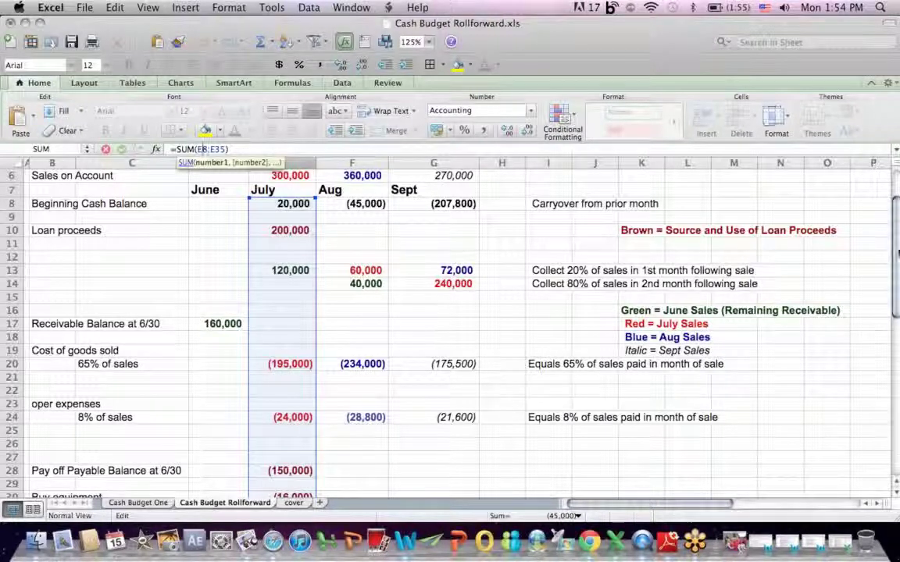
mouse_move(896, 225)
left_mouse_down()
mouse_move(895, 279)
mouse_move(896, 225)
left_mouse_up()
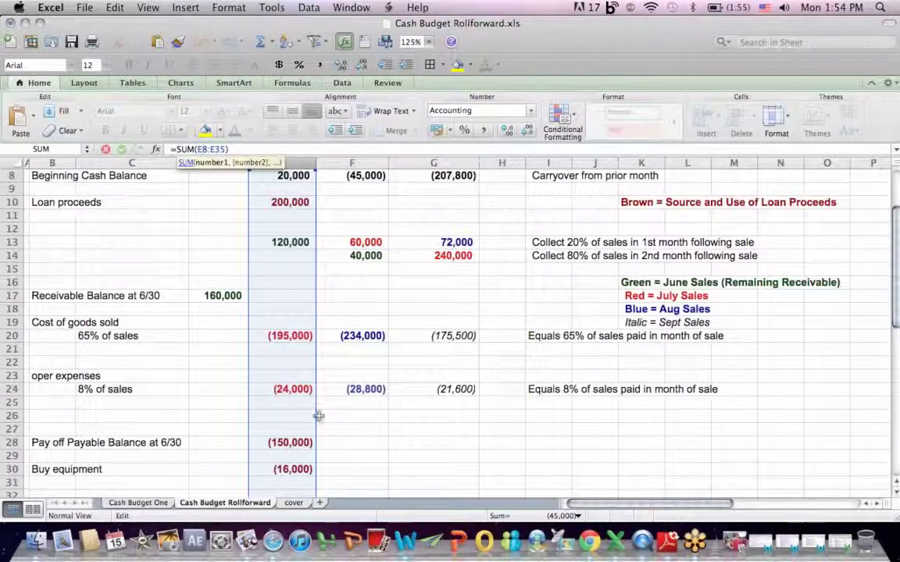
key("Return")
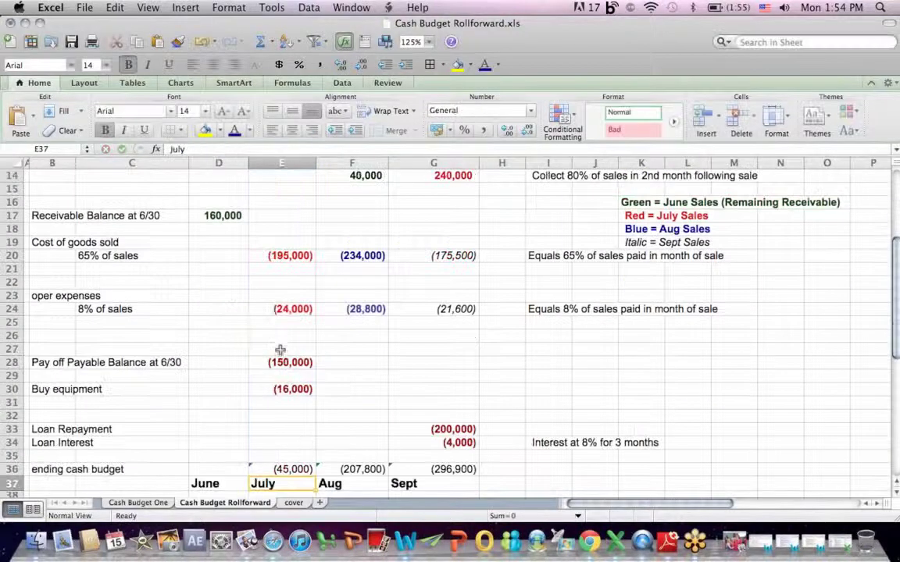
- Set the July payoff of the 6/30 payable balance in E28 to 0
left_click(282, 363)
type("0")
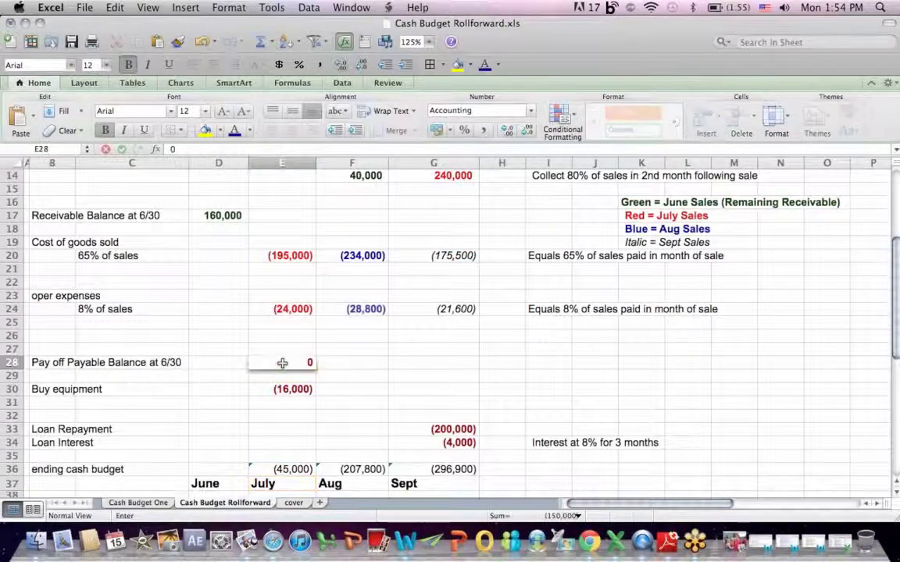
key("Return")
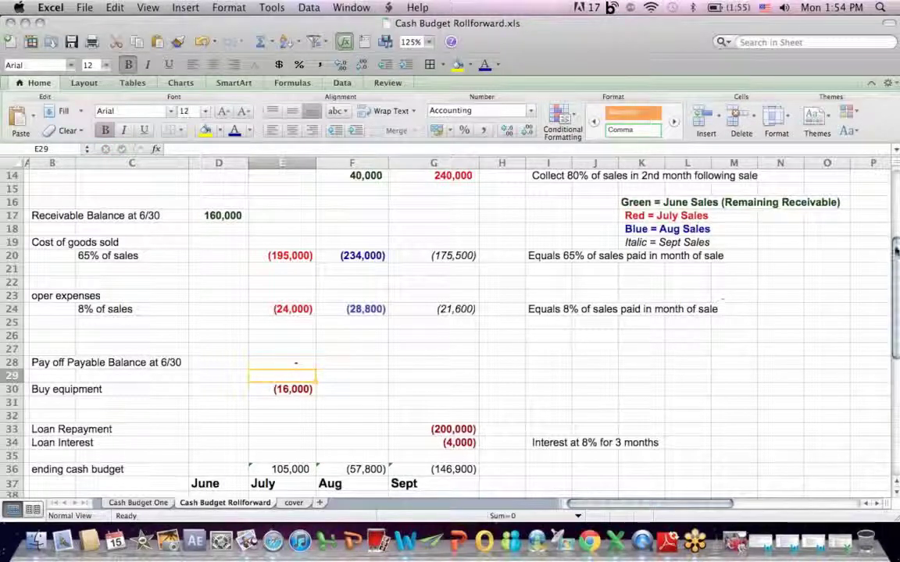
- Trace the July ending cash in E36 to its carryover as the August beginning cash balance in F8
left_click(63, 467)
left_click(278, 469)
left_click(285, 484)
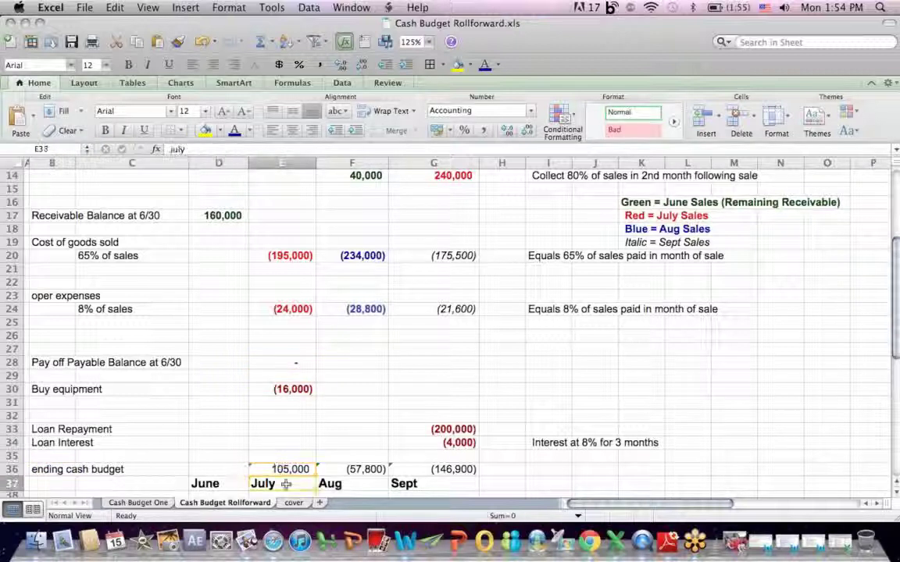
left_click_drag(896, 244, 840, 181)
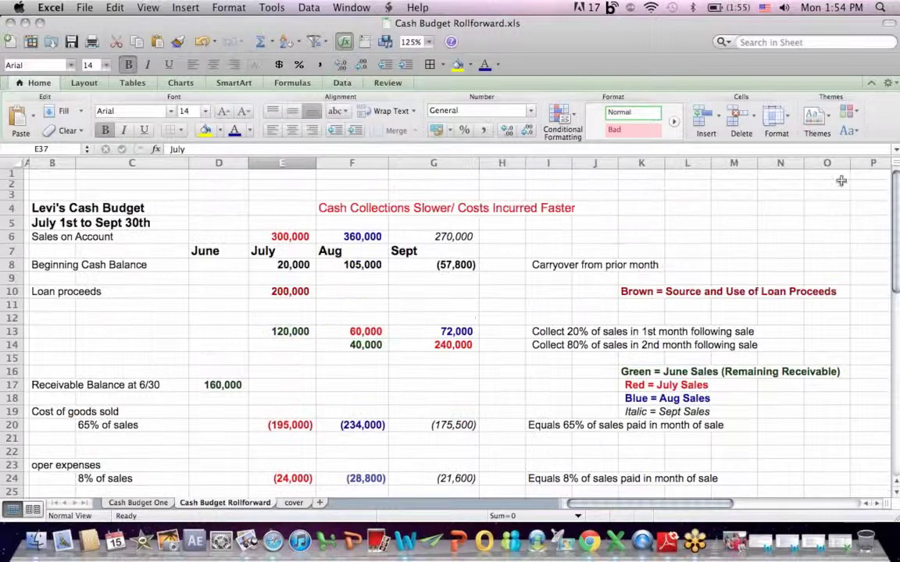
left_click(349, 267)
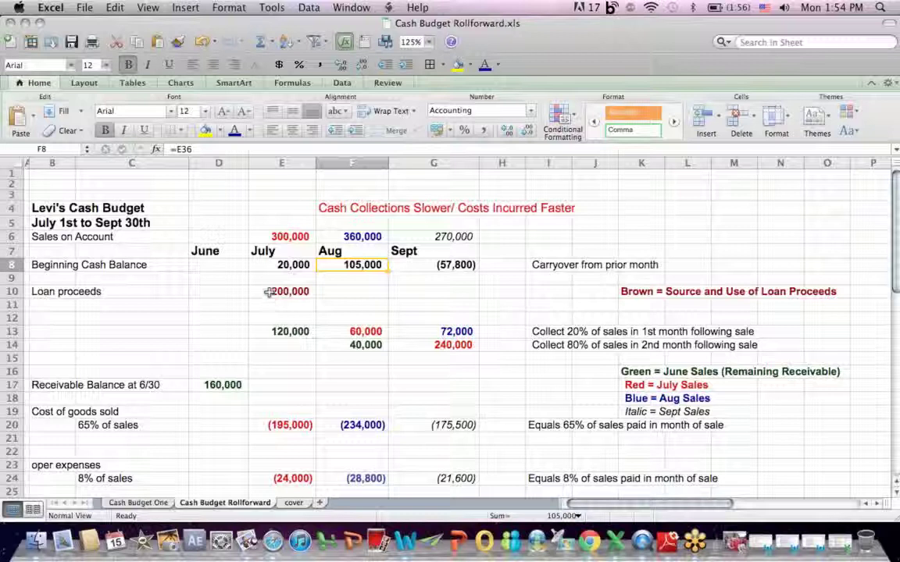
- Inspect the August collections in F13 and F14 against July sales and the 6/30 receivable balance in D17
left_click(366, 331)
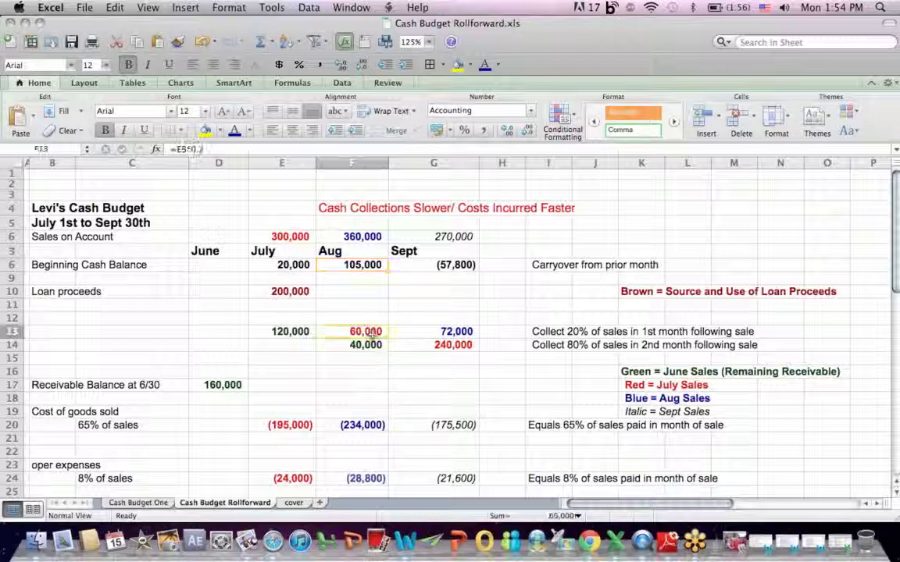
left_click(190, 149)
key("Return")
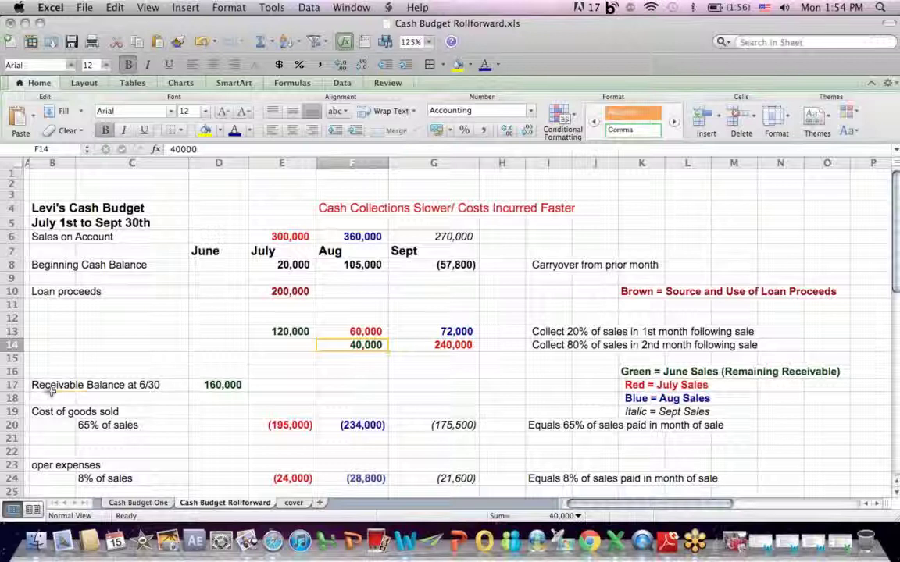
left_click_drag(43, 385, 235, 386)
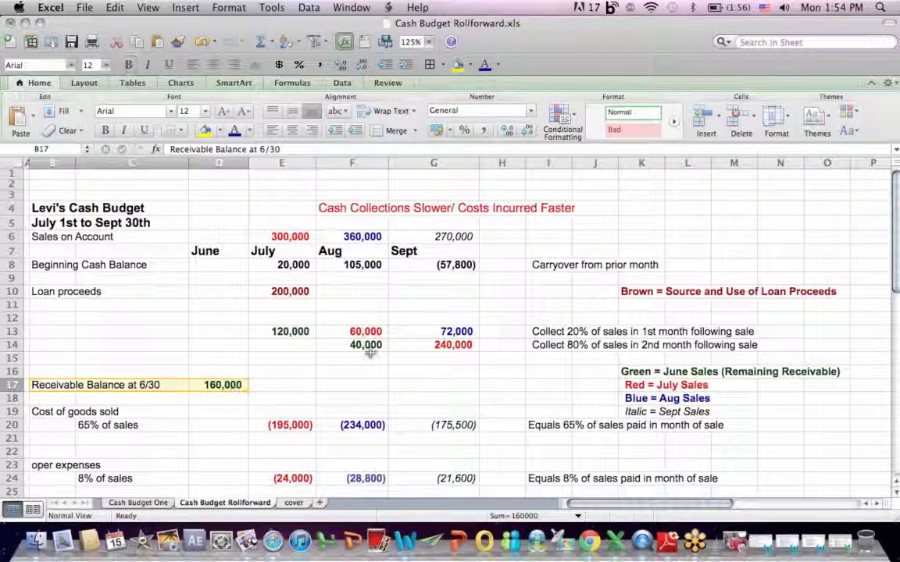
left_click(370, 353)
left_click(367, 345)
- Inspect the August cost of goods sold formula in F20 and operating expense formula in F24 for their reference to August sales
left_click(375, 425)
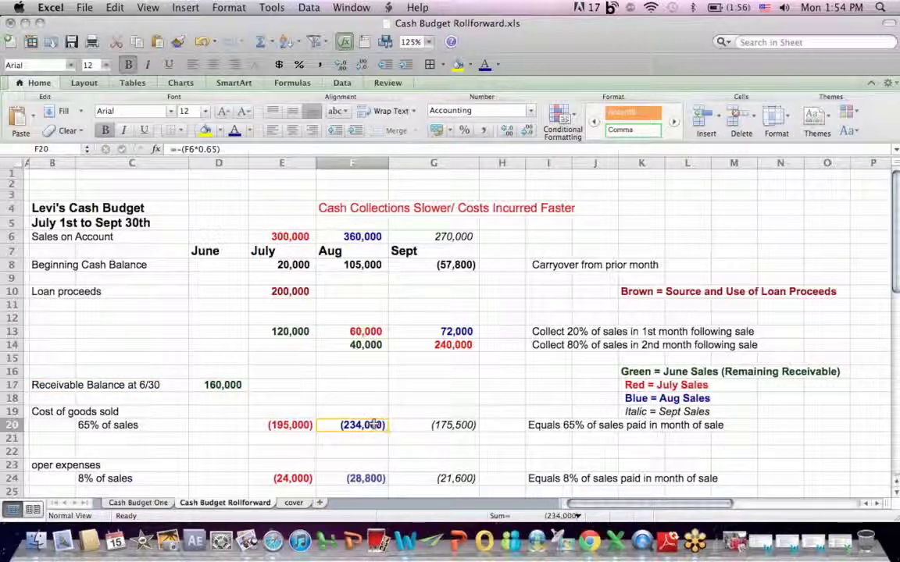
left_click(196, 153)
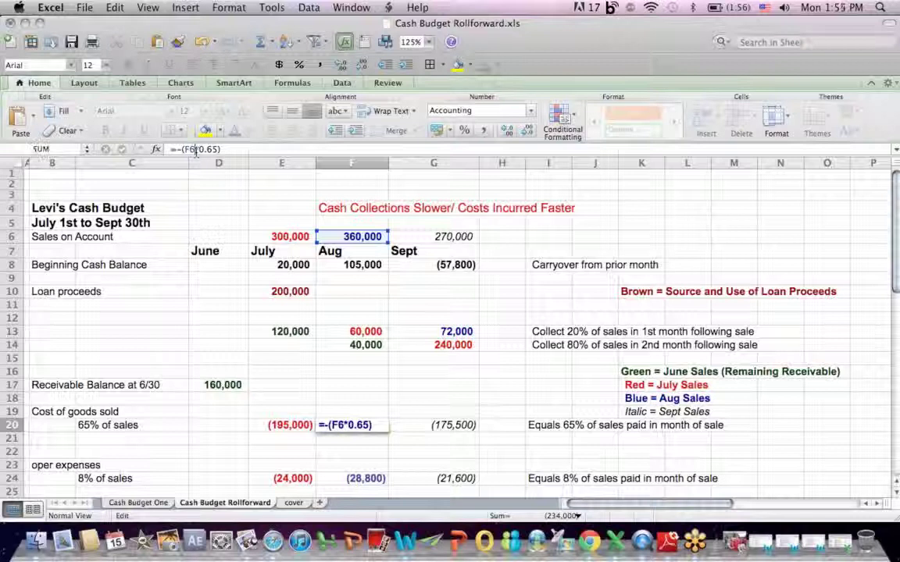
key("Return")
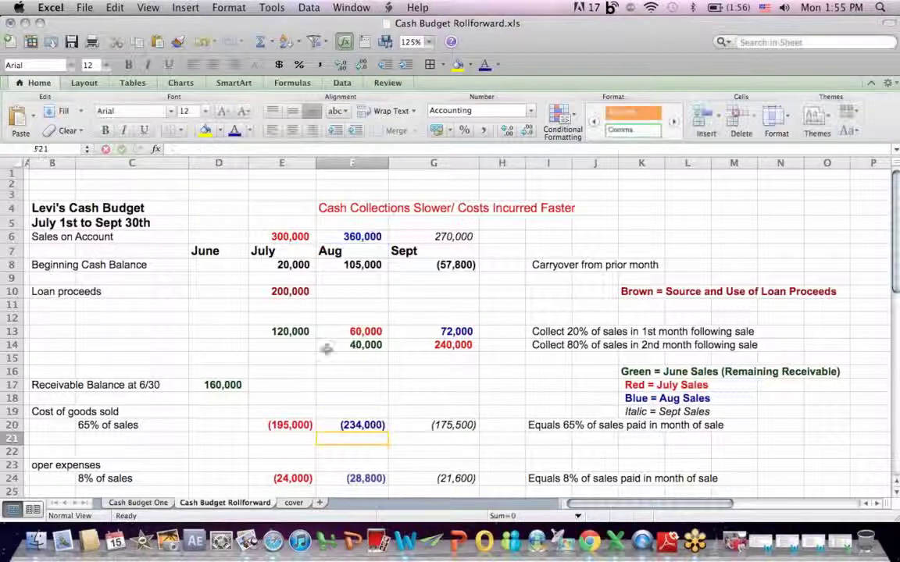
left_click(363, 479)
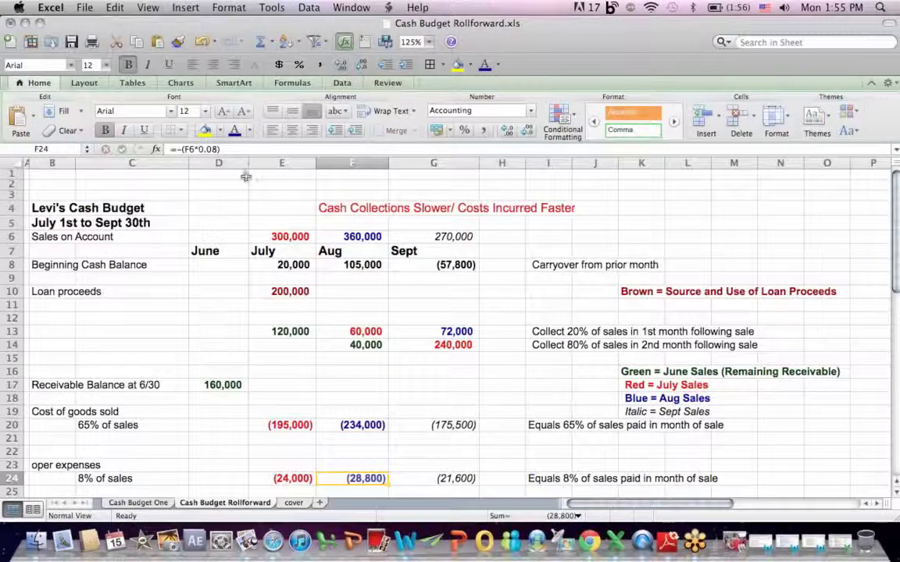
left_click(195, 148)
key("Return")
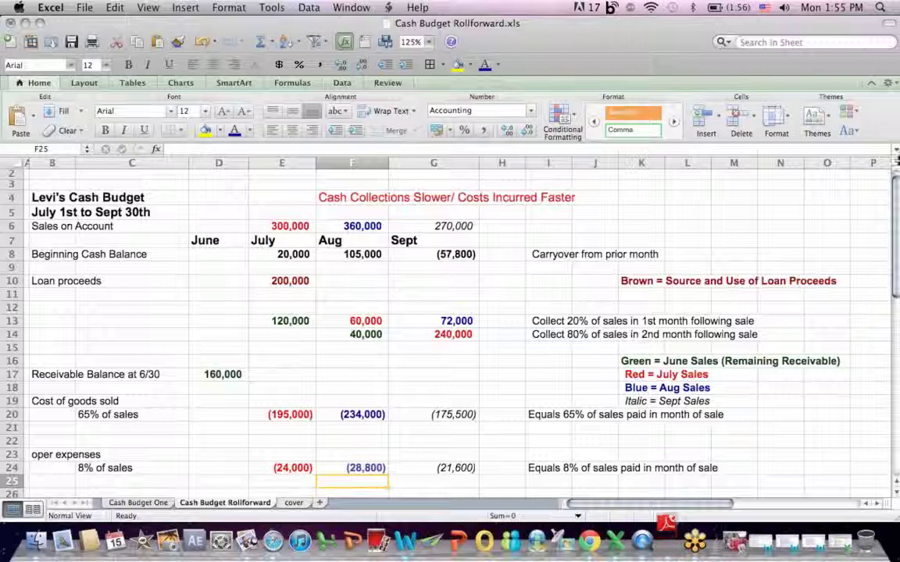
- Trace the August cash items from F8 to F35 that feed the ending cash formula in F36, leaving it unchanged
left_click_drag(897, 193, 896, 267)
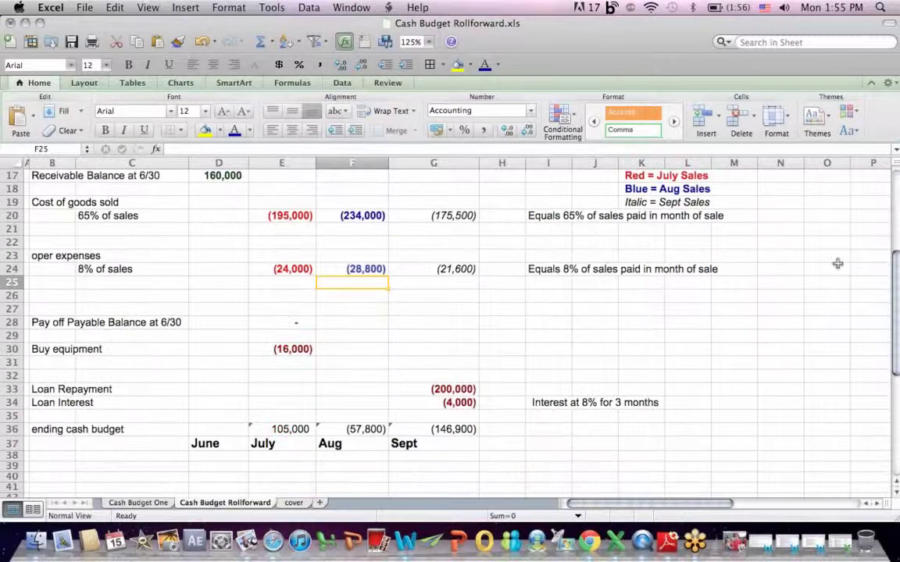
left_click(361, 429)
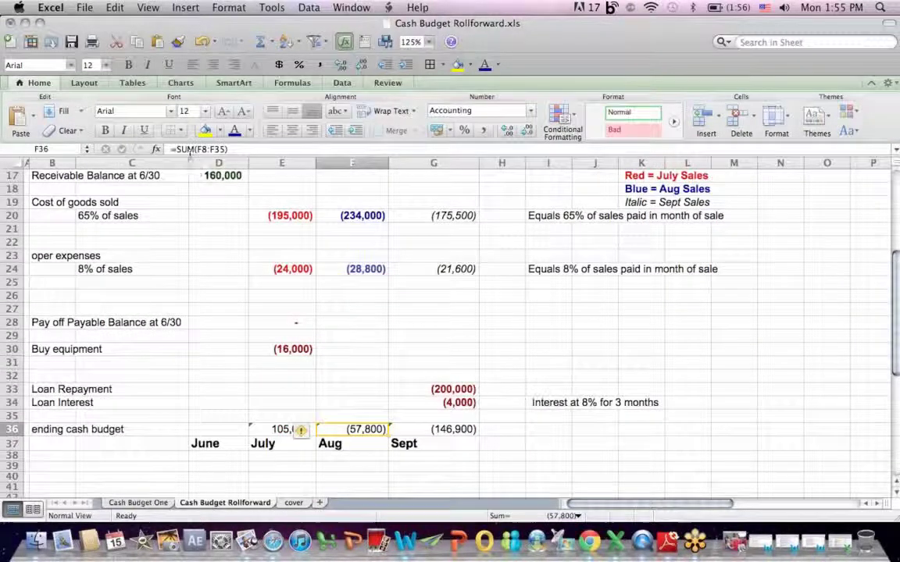
left_click(195, 148)
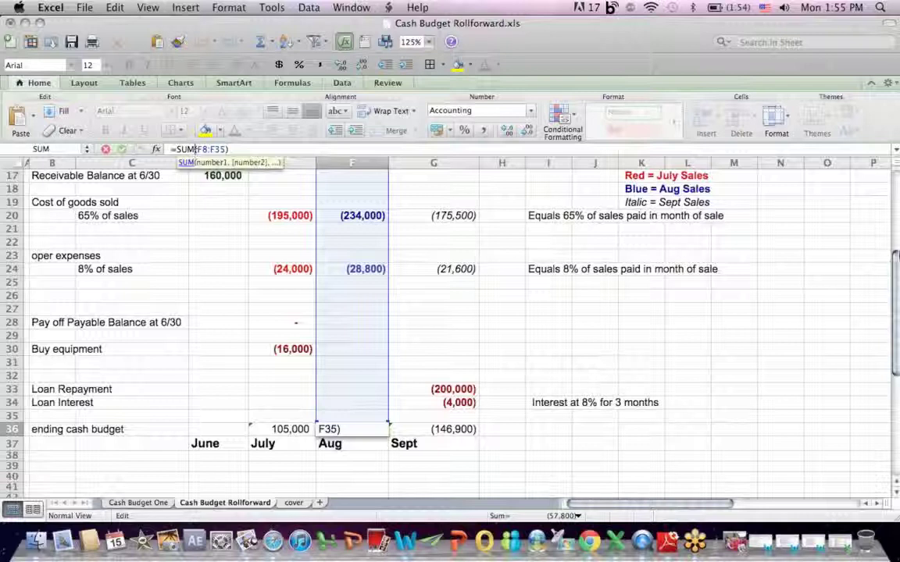
left_click_drag(896, 256, 896, 196)
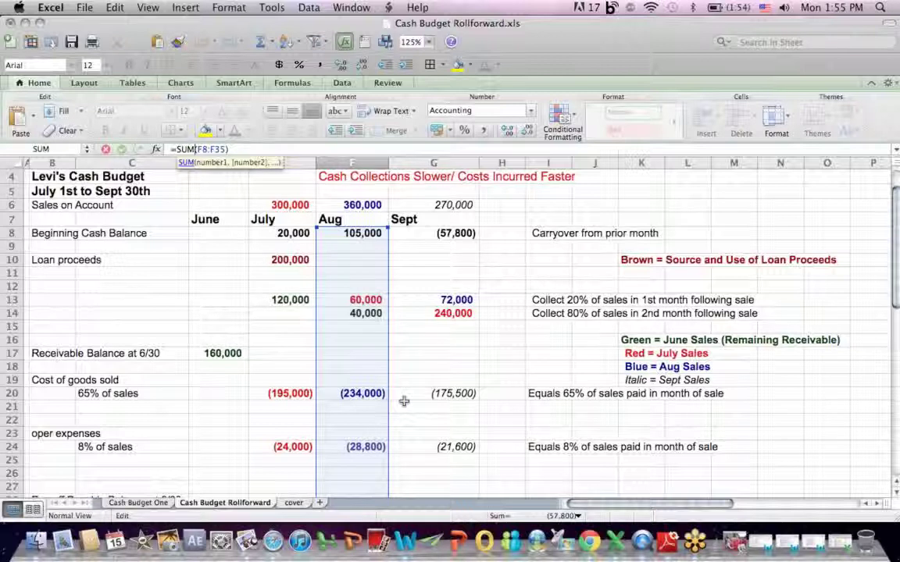
key("Return")
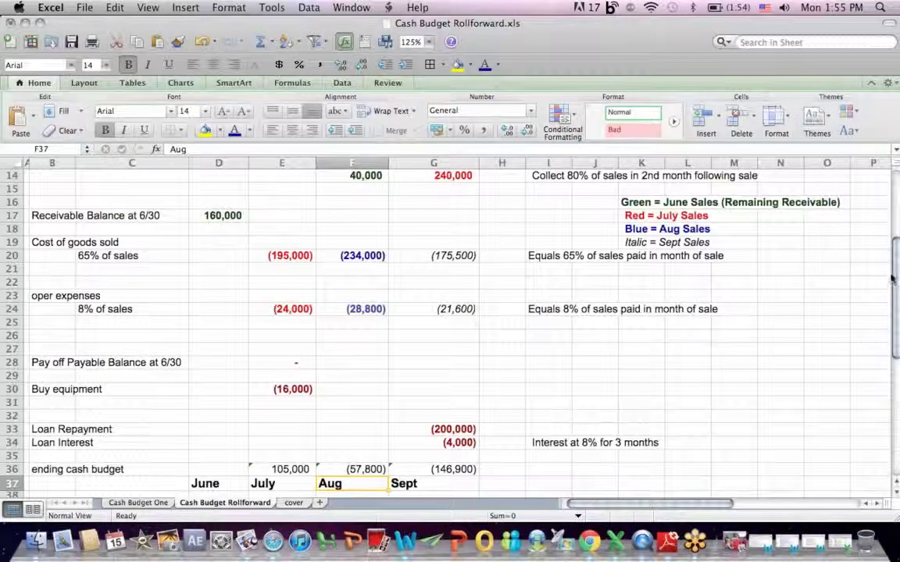
- Check in G13 how the first-month collection of August sales falls into September
left_click_drag(897, 249, 850, 193)
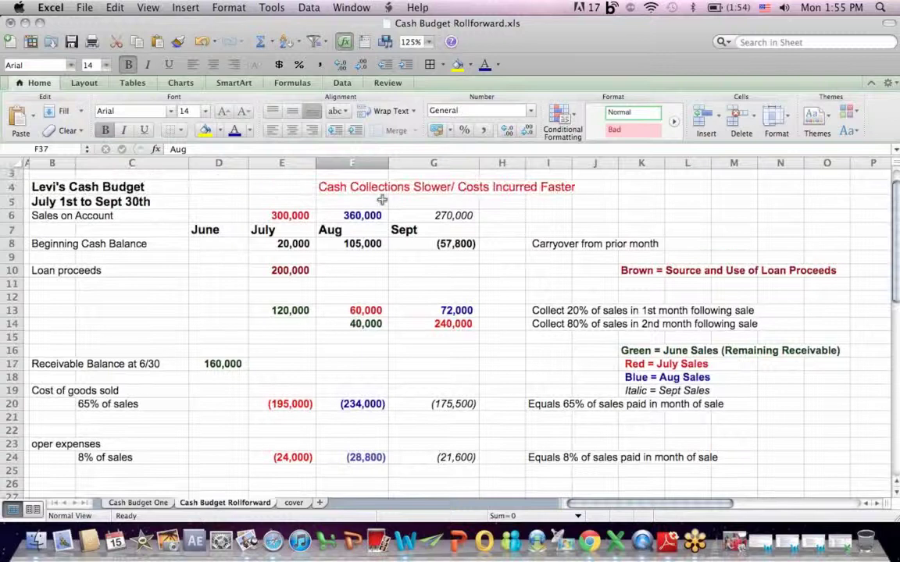
left_click(330, 228)
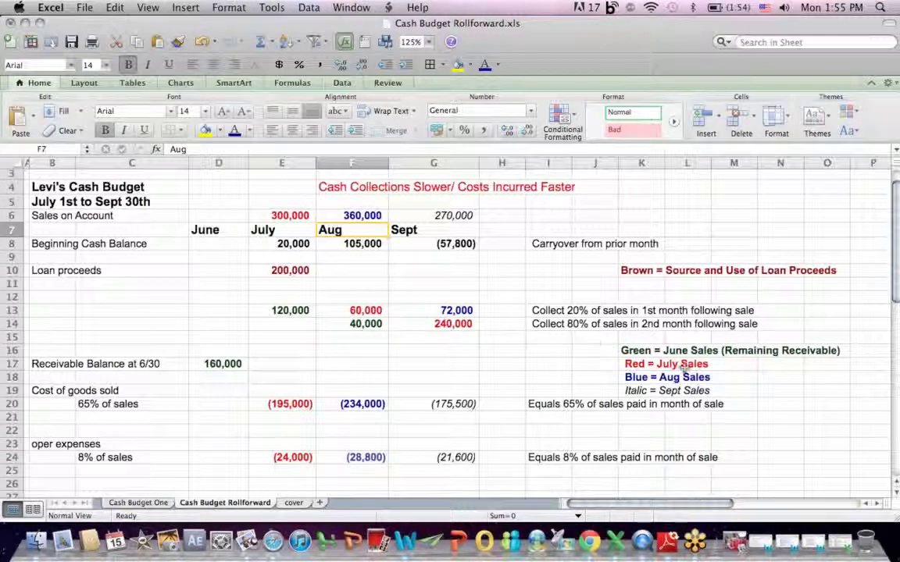
left_click(441, 310)
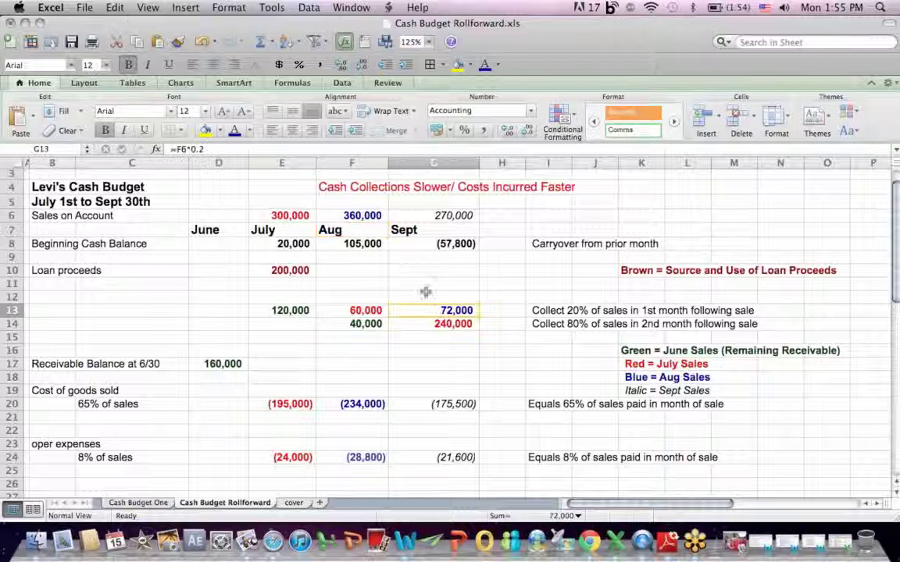
double_click(442, 310)
key("Return")
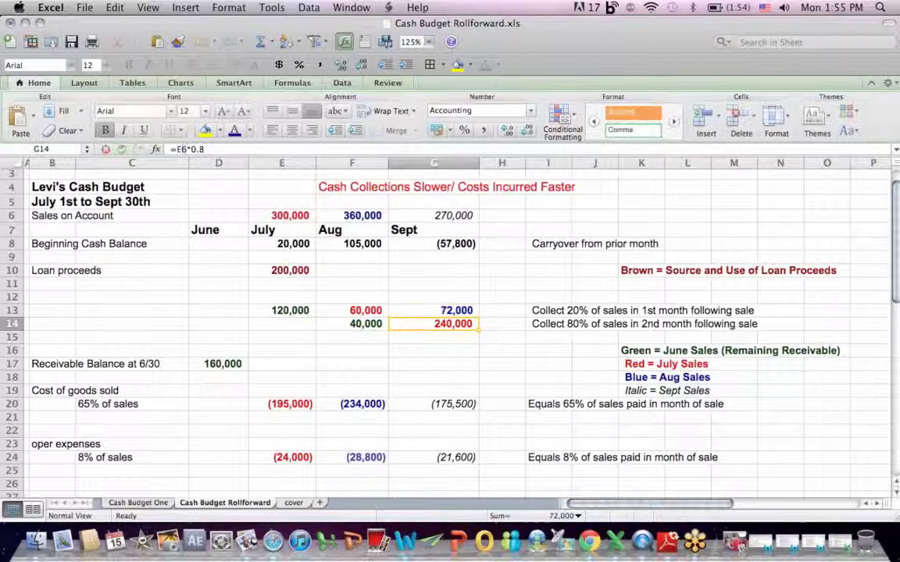
- Trace the August ending cash in F36 to the September beginning cash balance in G8
left_click_drag(899, 207, 897, 257)
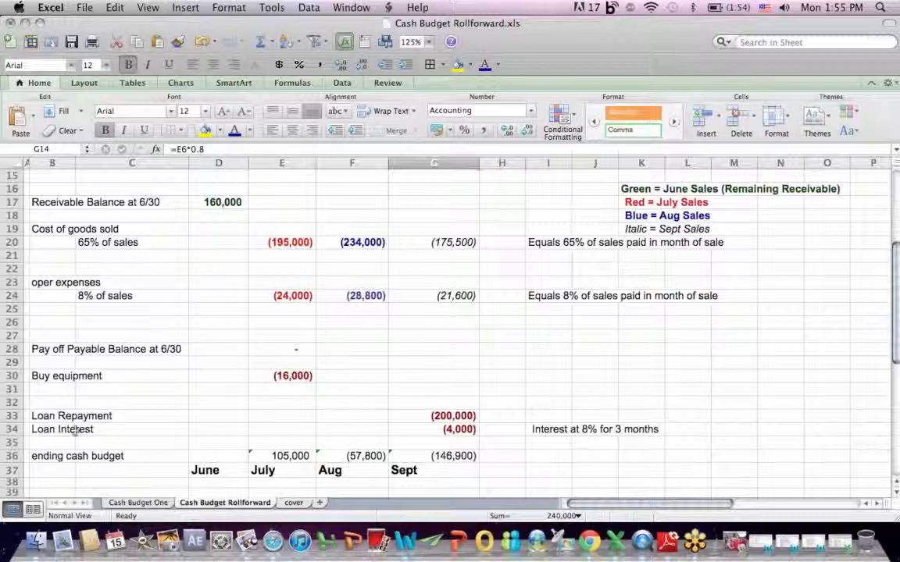
left_click(382, 457)
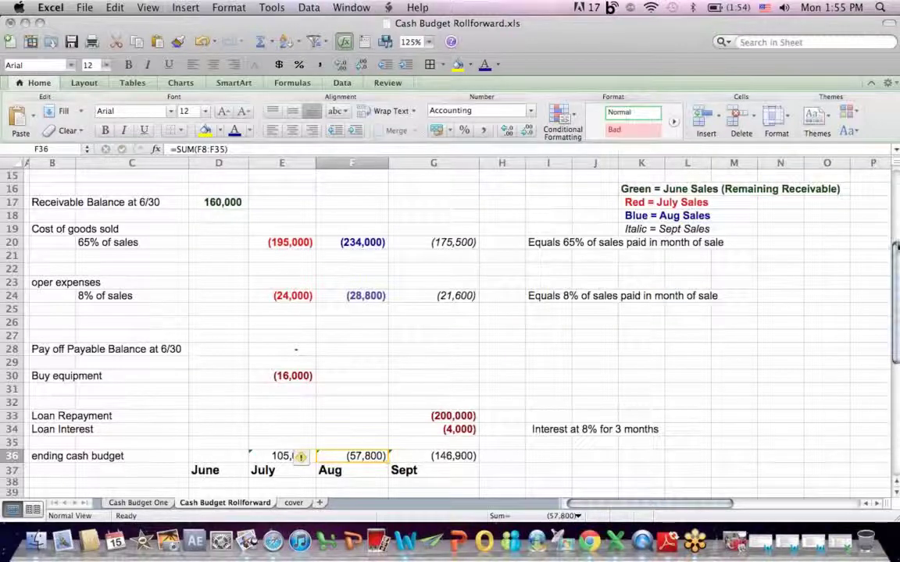
left_click_drag(896, 246, 897, 173)
left_click(439, 265)
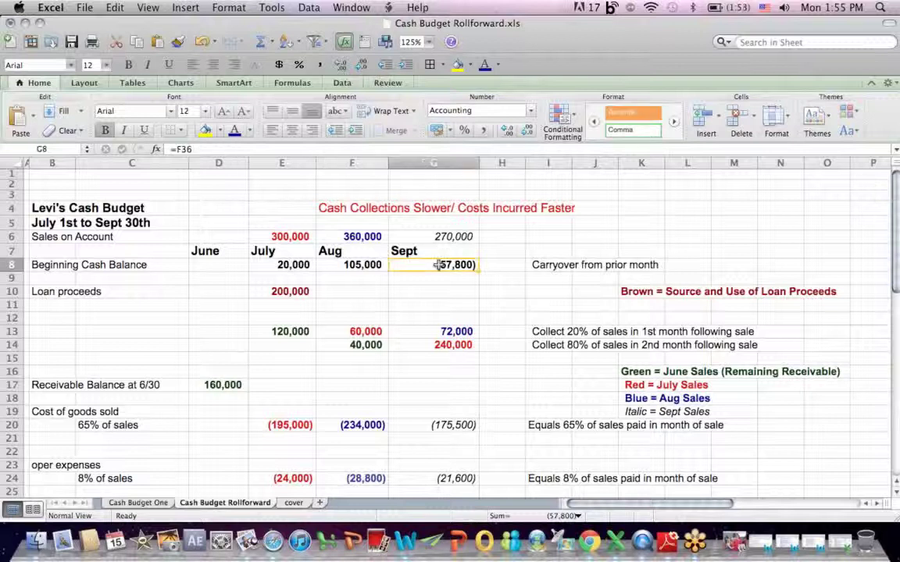
- Inspect the September collection formulas in G13 and G14 for the sales months they reference, leaving both unchanged
left_click(447, 332)
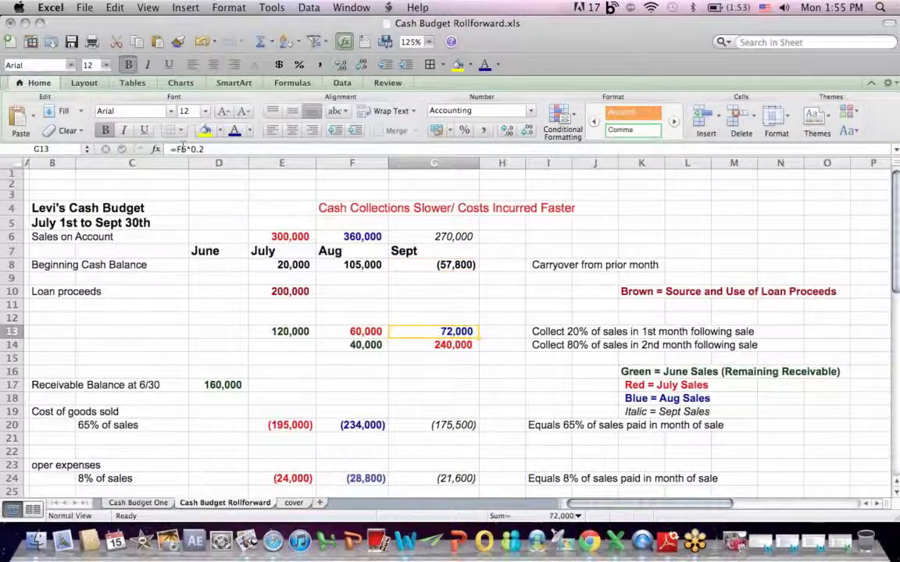
key("ctrl+u")
key("Escape")
key("Down")
key("ctrl+u")
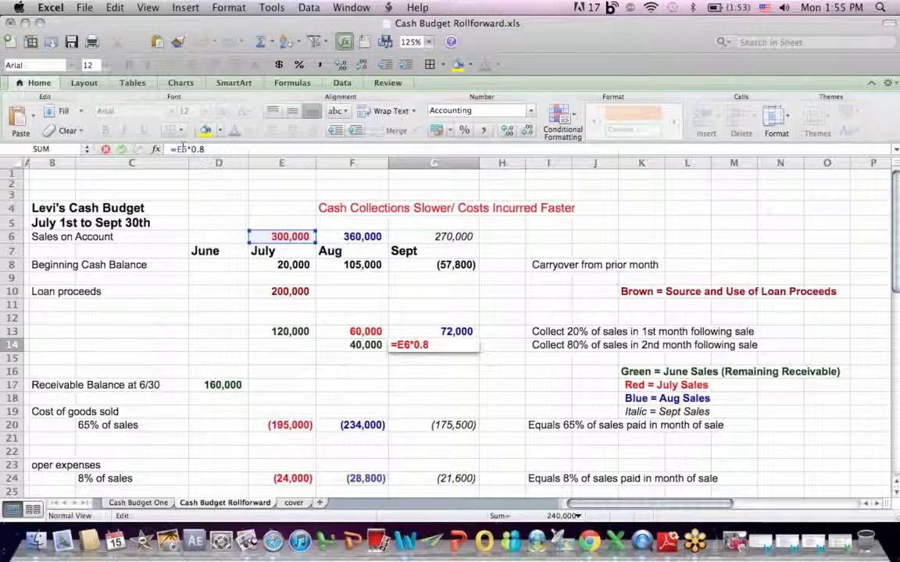
key("Return")
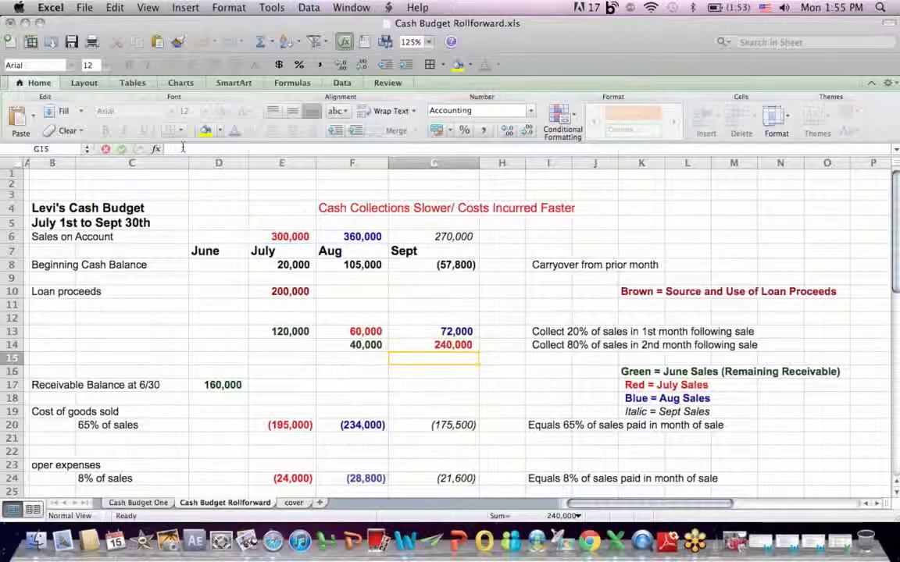
- Compare the note on collecting 80% of sales in the second month with the formula in G14
left_click_drag(670, 344, 642, 342)
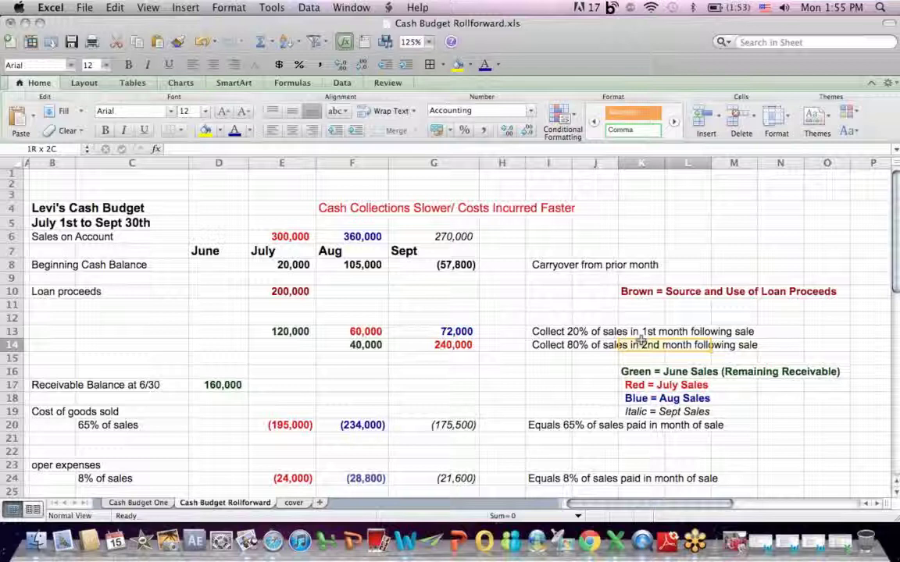
left_click(547, 345)
left_click(426, 345)
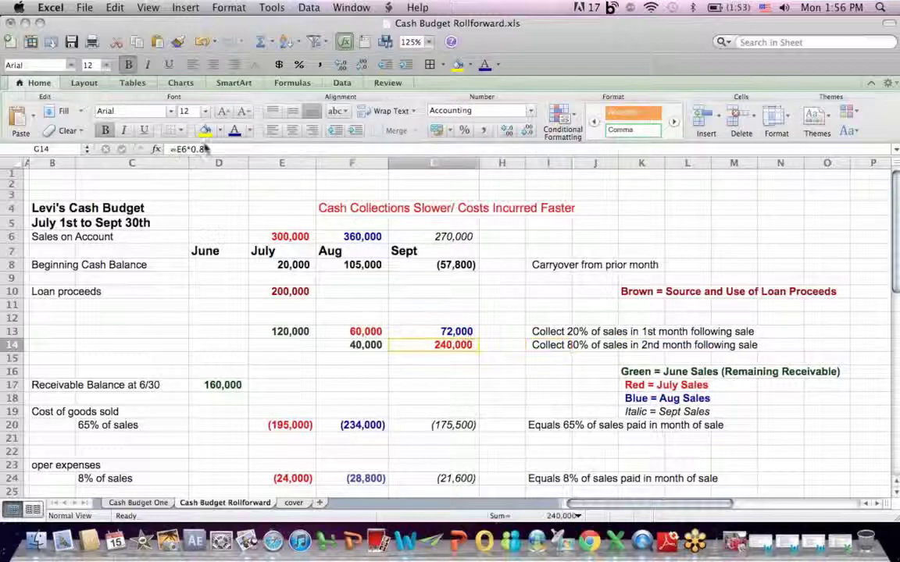
left_click(180, 148)
key("Return")
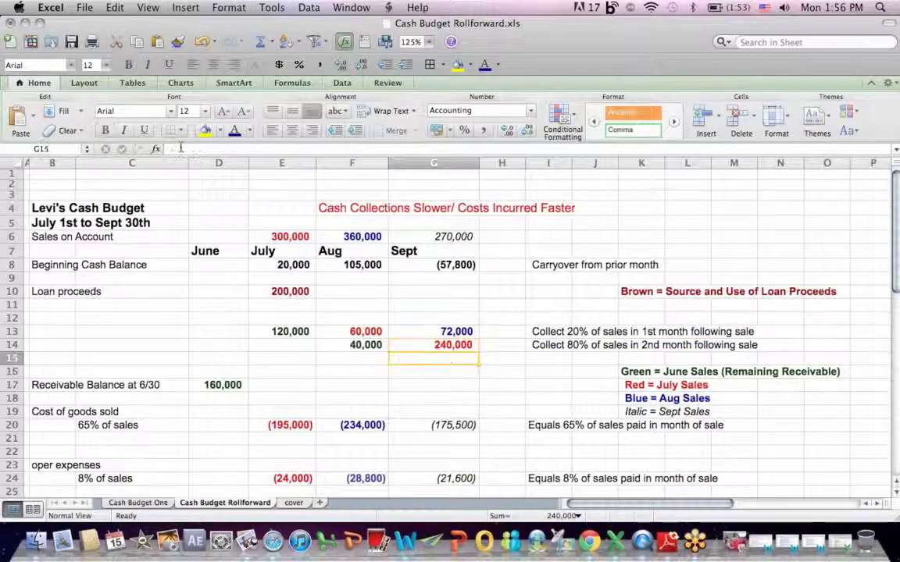
- Inspect the September cost of goods sold formula in G20 and operating expense formula in G24 for their reference to September sales
scroll(463, 329, "down", 5)
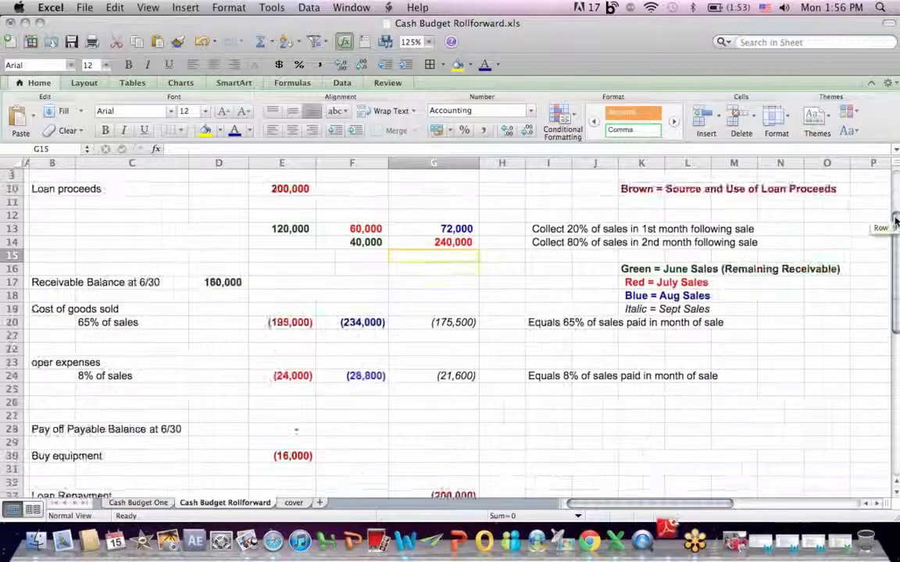
scroll(462, 329, "up", 4)
left_click(438, 403)
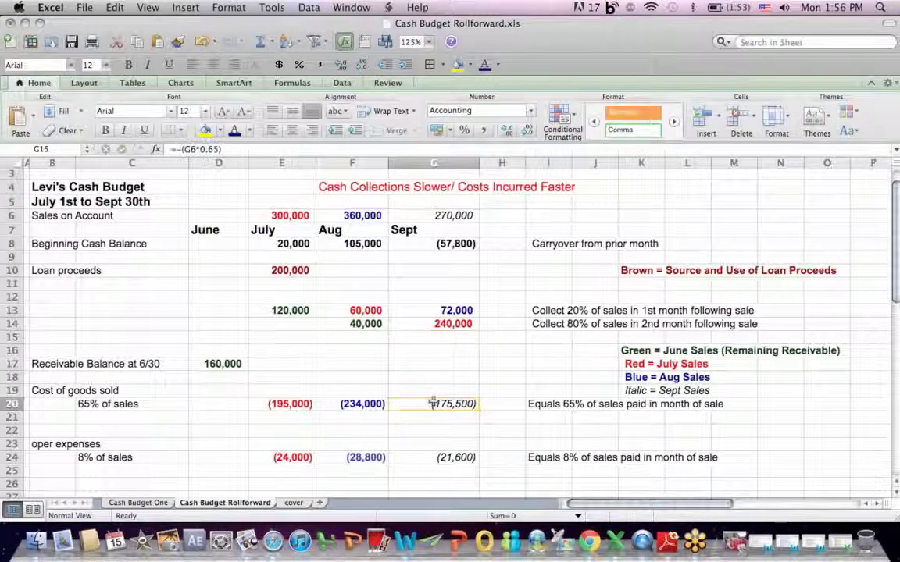
left_click(196, 149)
key("Return")
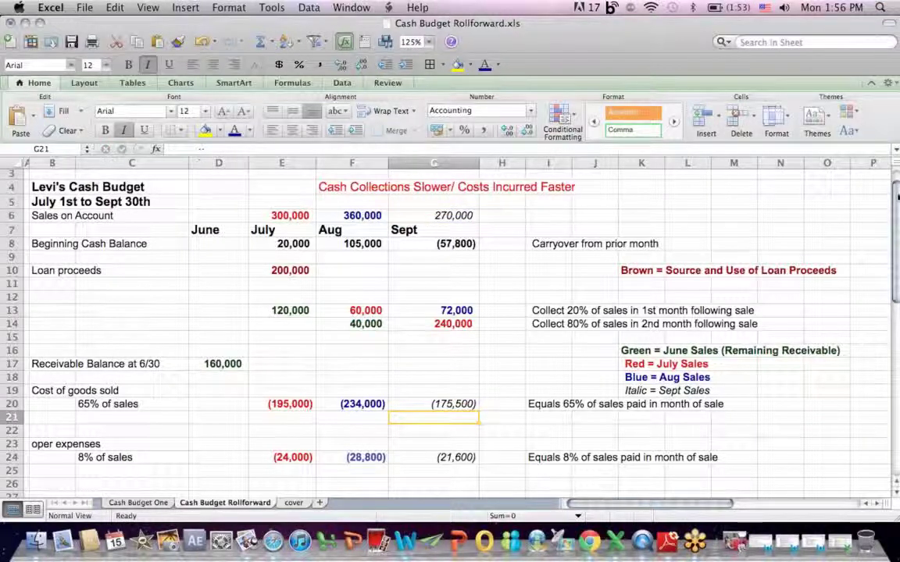
left_click_drag(896, 197, 896, 213)
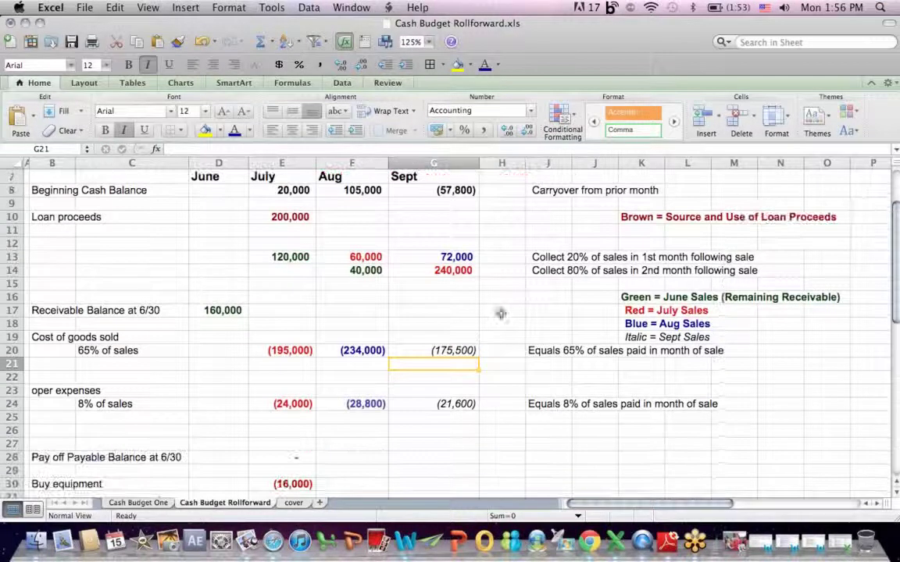
left_click(429, 407)
double_click(430, 406)
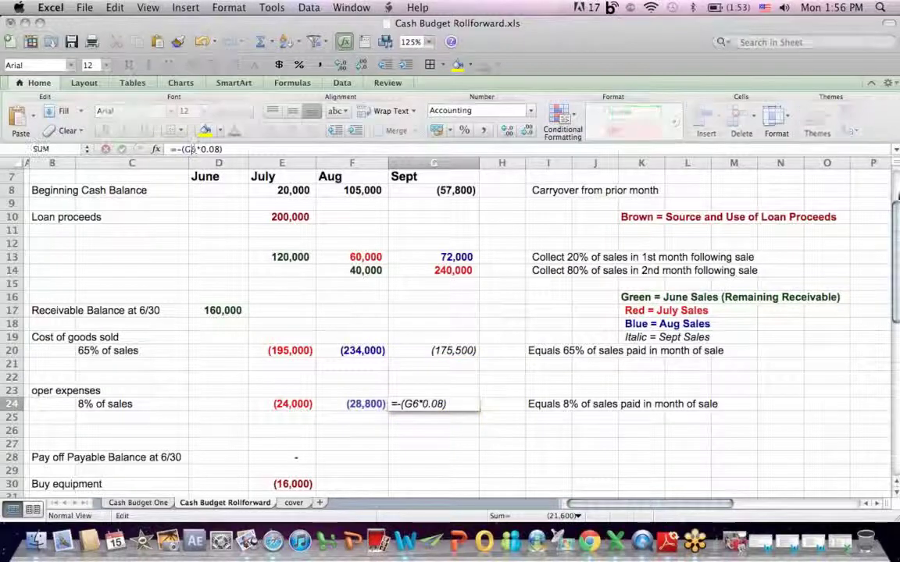
left_click_drag(897, 205, 897, 180)
key("Return")
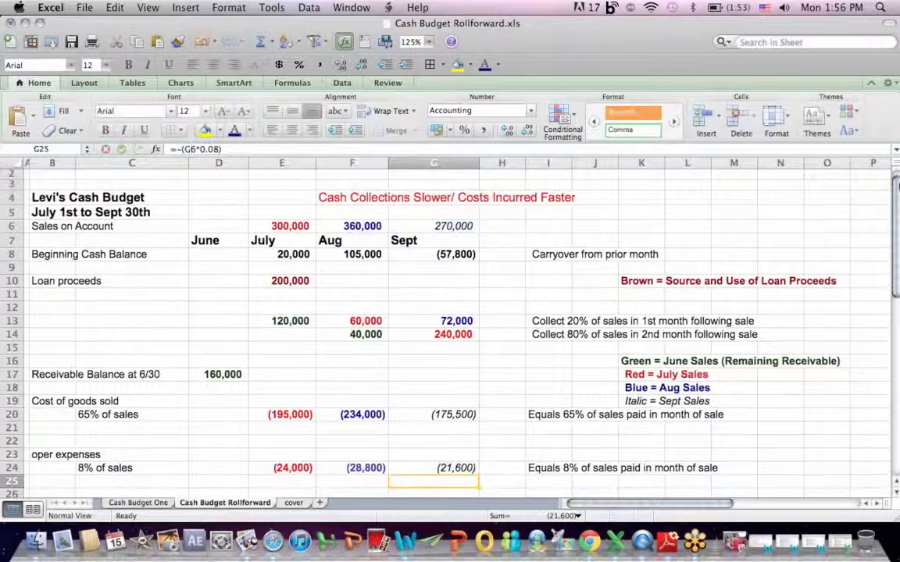
- Set the September loan repayment in G33 to 0
left_click_drag(896, 189, 897, 265)
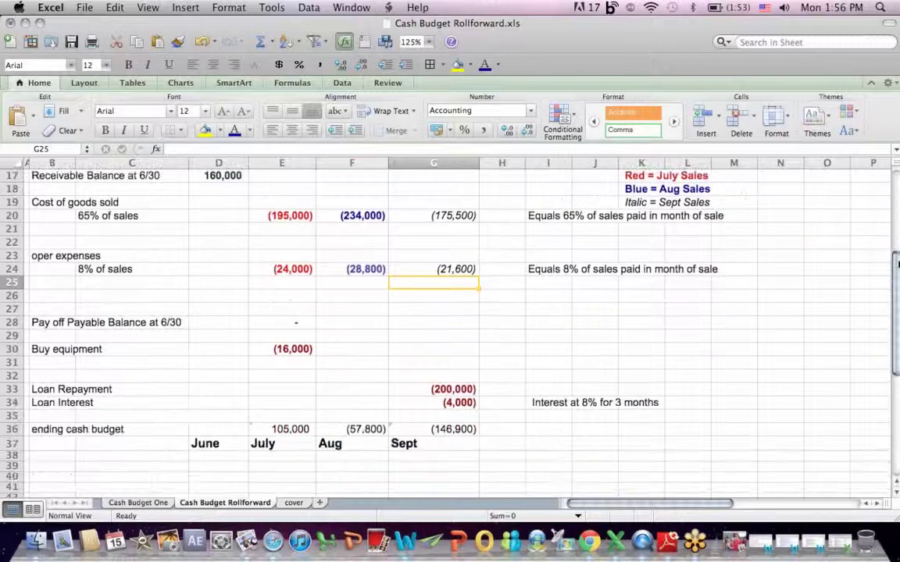
left_click(425, 387)
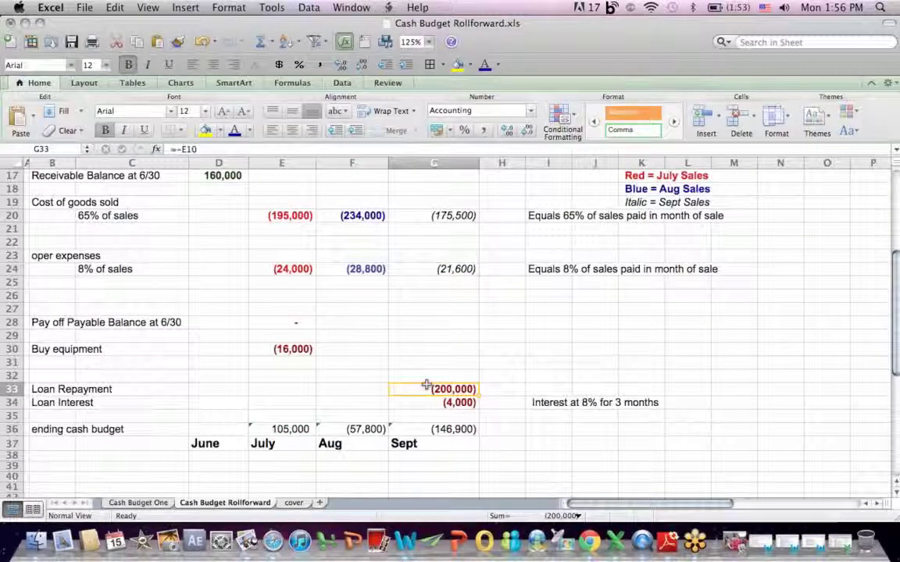
type("0")
key("Return")
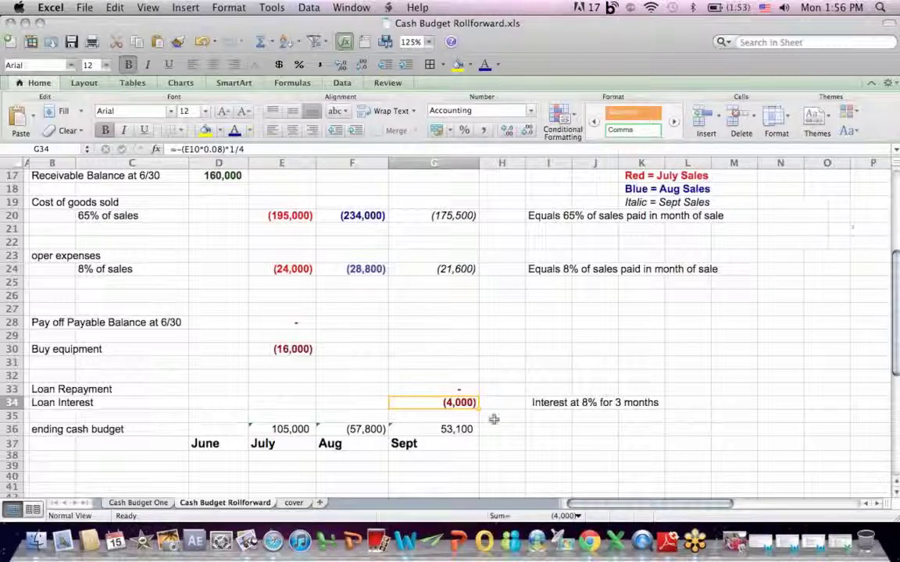
- Compare the loan interest formula in G34 with the note on interest at 8% for 3 months
left_click(45, 403)
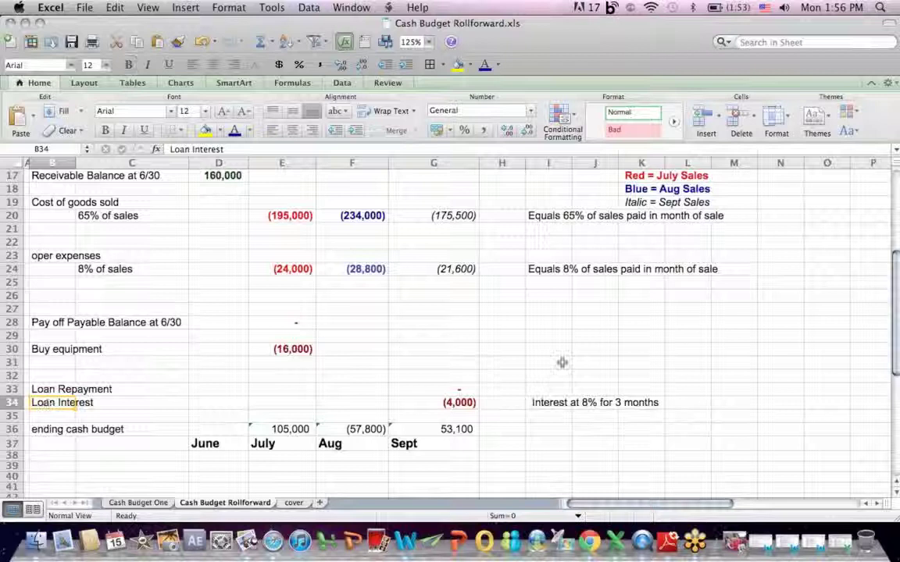
left_click_drag(534, 402, 705, 403)
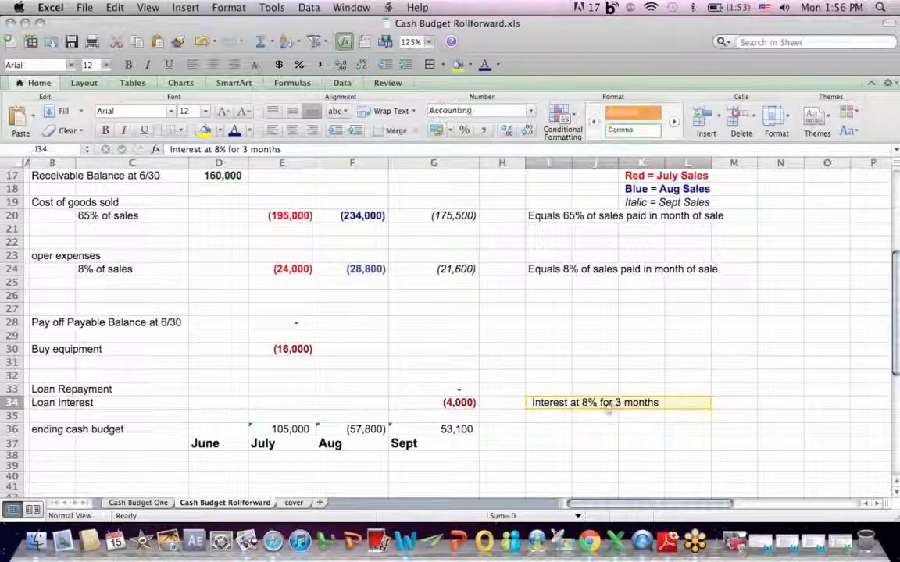
left_click(462, 403)
left_click(207, 149)
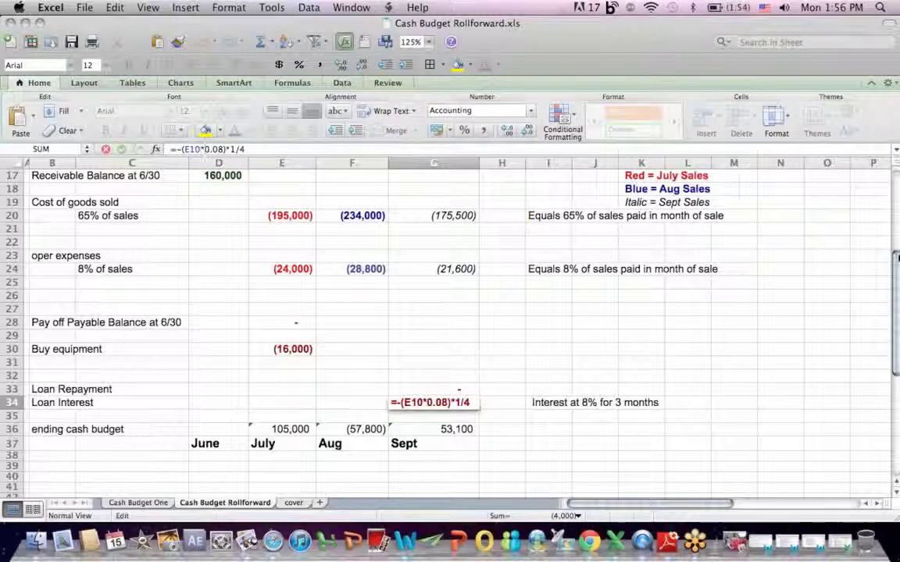
left_click_drag(895, 258, 877, 267)
key("Return")
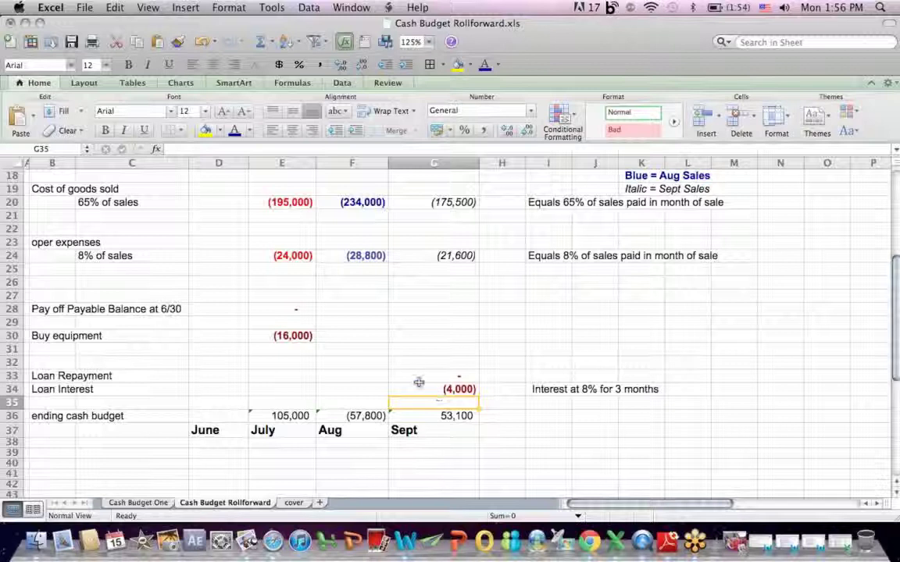
- Inspect the August ending cash formula in F36 for the range it sums, leaving it unchanged
left_click(352, 407)
left_click(352, 415)
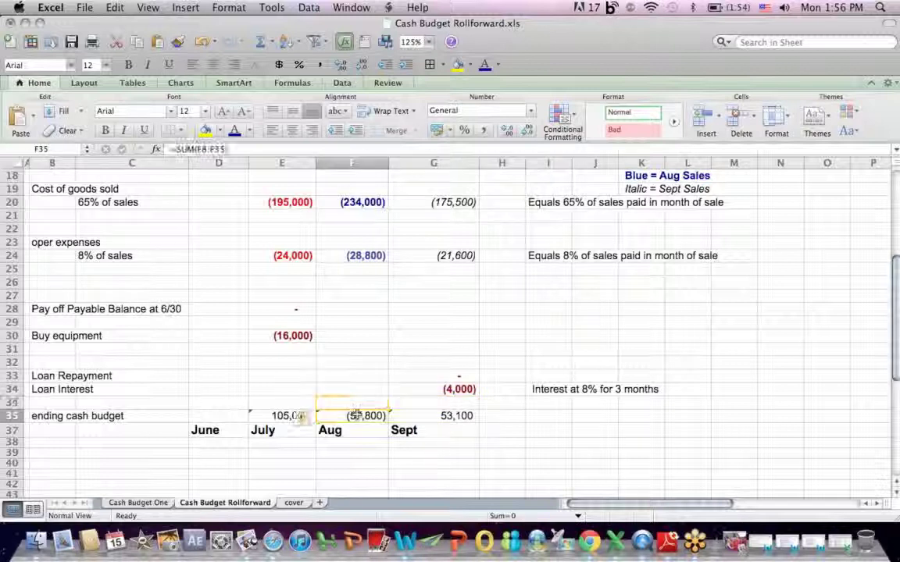
left_click(204, 148)
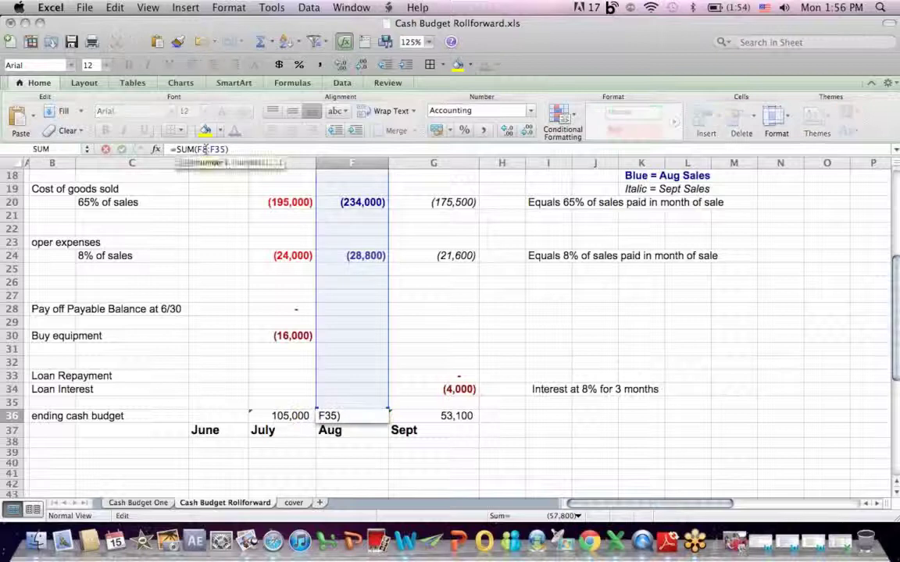
key("Return")
left_click(360, 417)
- Try July loan proceeds of 300,000 in E10 and check the effect on the ending cash row
left_click_drag(896, 260, 893, 192)
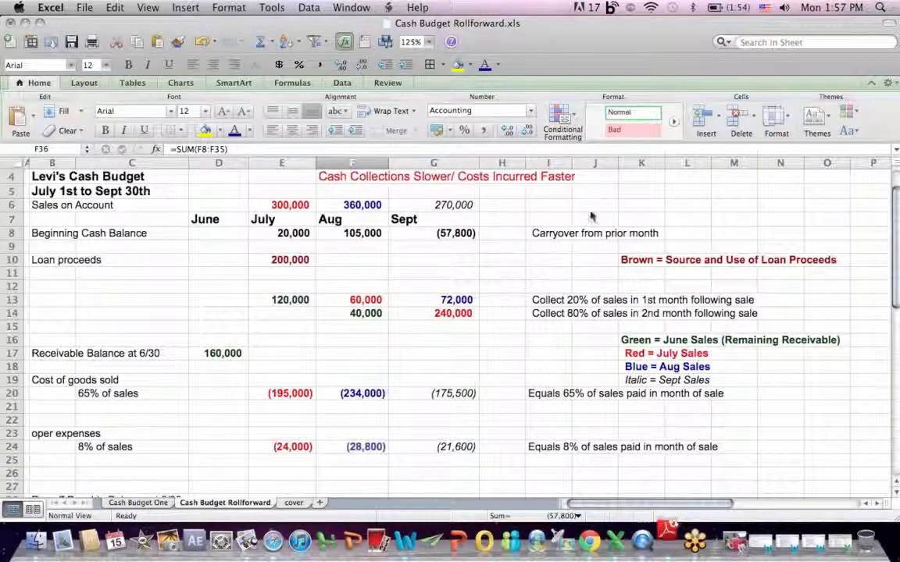
left_click(255, 260)
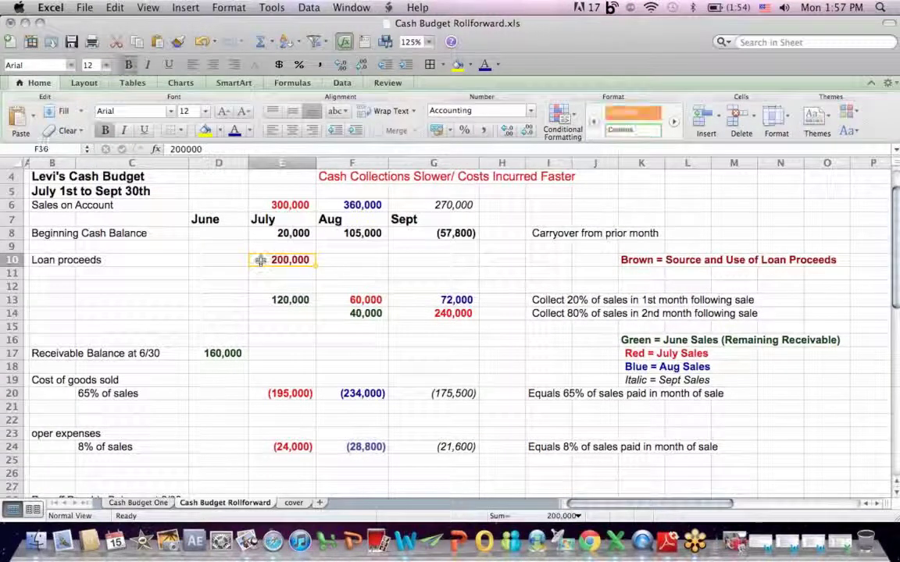
type("300,")
type("000")
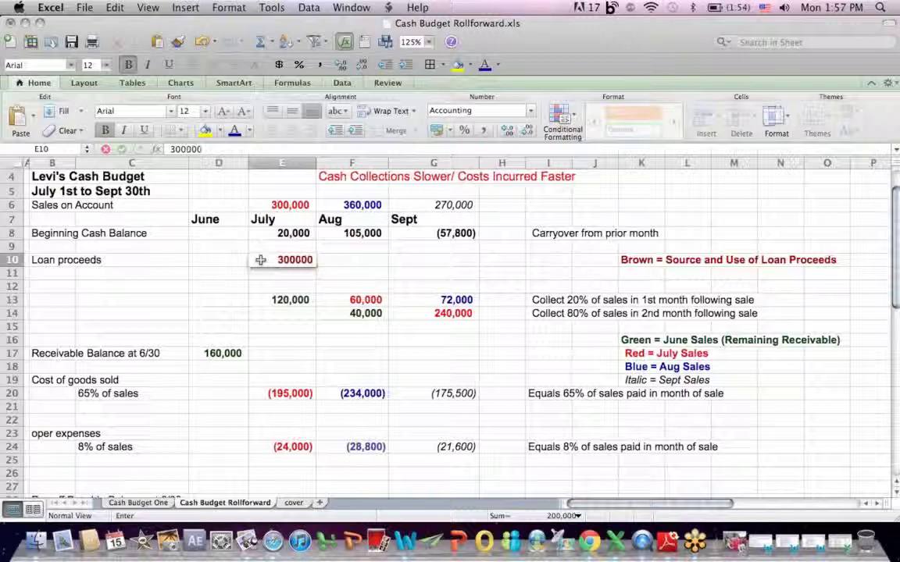
key("Return")
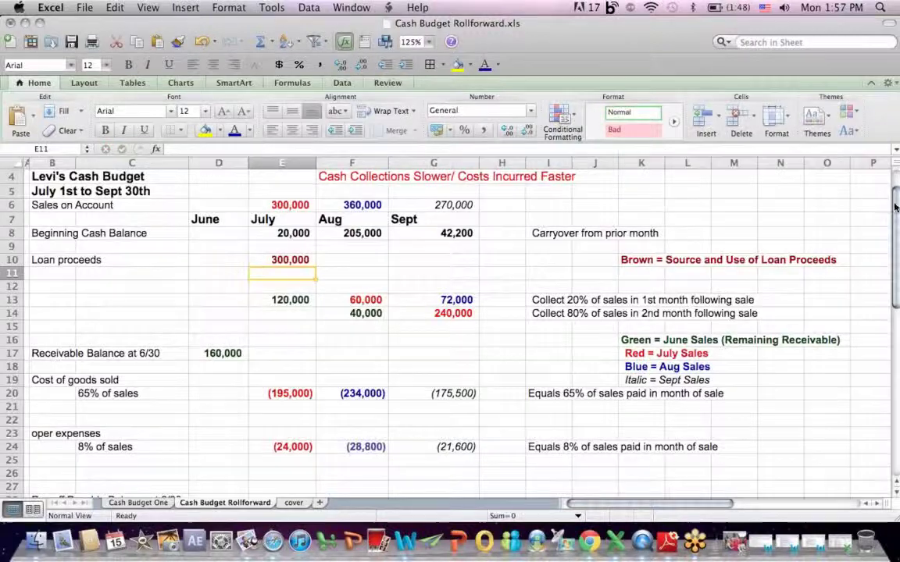
left_click_drag(896, 227, 896, 251)
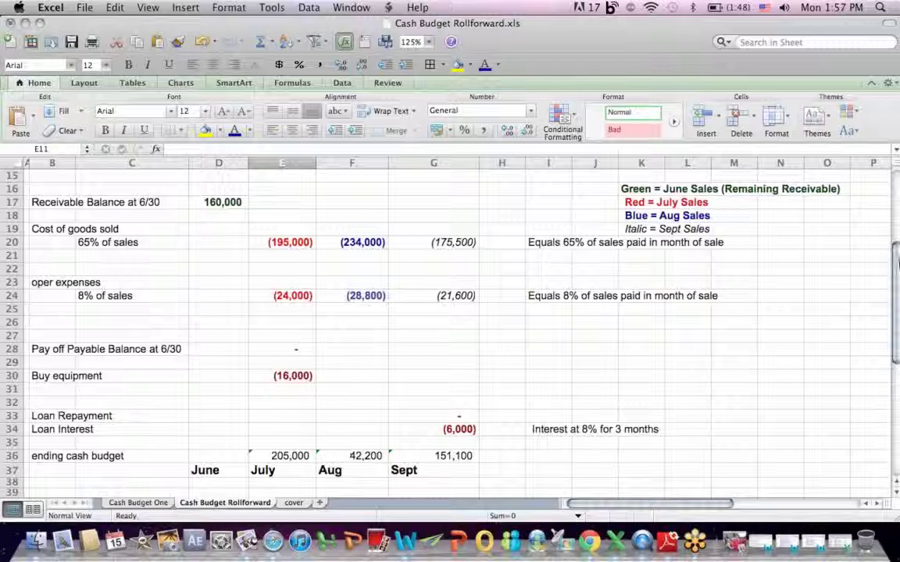
- Set the July loan proceeds in E10 to 270,000, check the ending cash row and save the workbook
left_click_drag(896, 266, 896, 188)
left_click(285, 291)
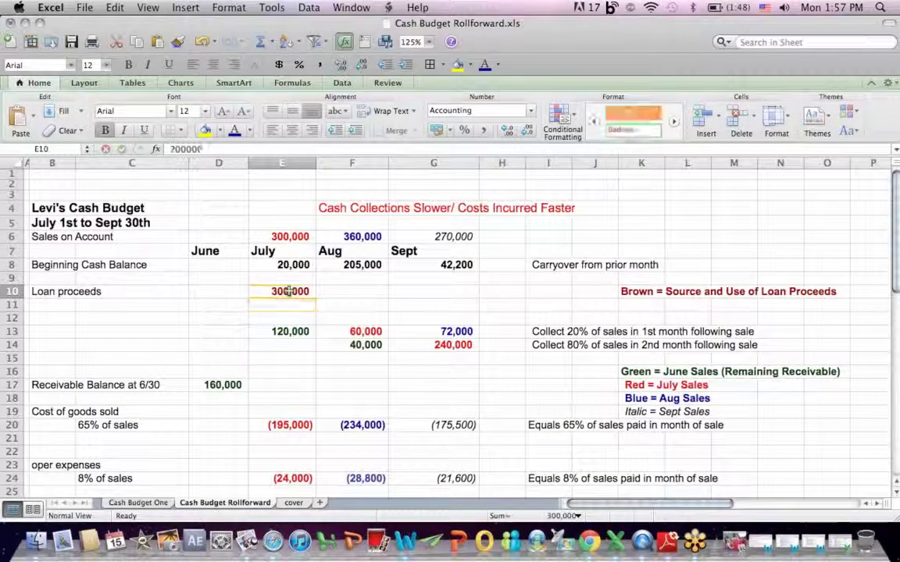
type("270,000")
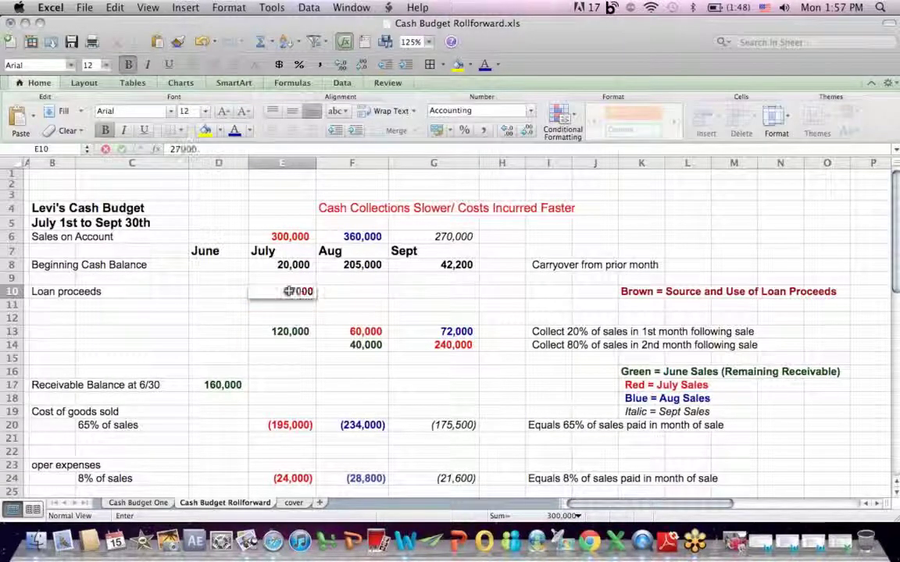
key("Return")
left_click_drag(894, 209, 897, 271)
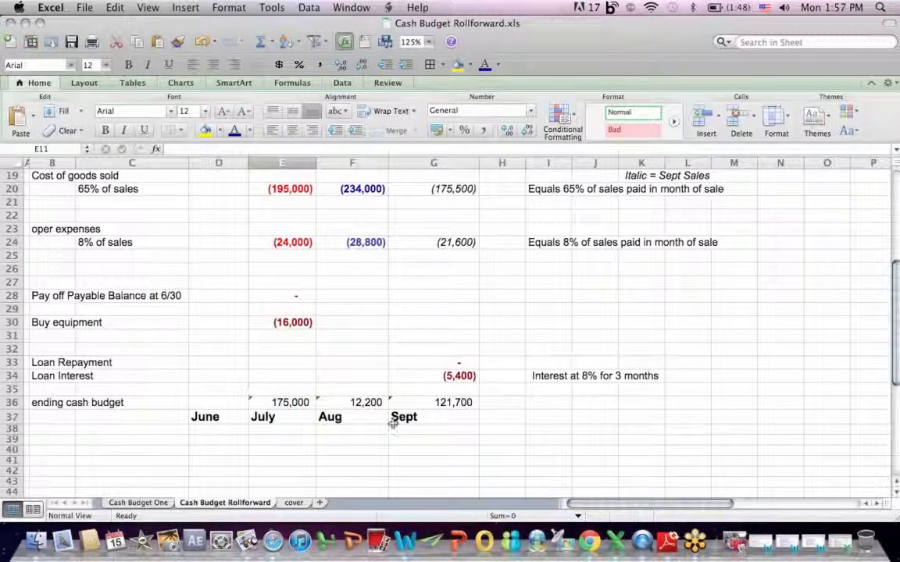
key("super+s")
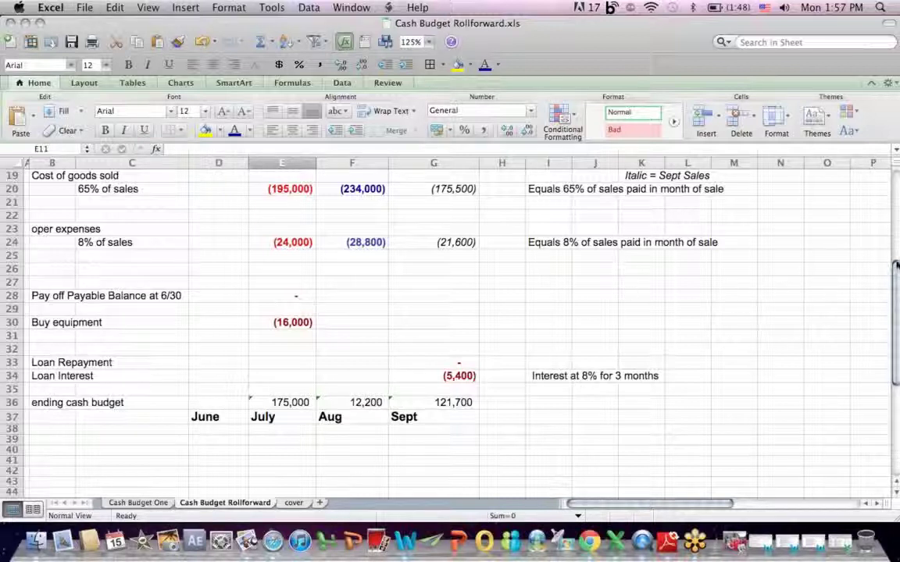
- Inspect how the loan interest formula in G34 refers to the loan proceeds in E10, and save the workbook
left_click(456, 372)
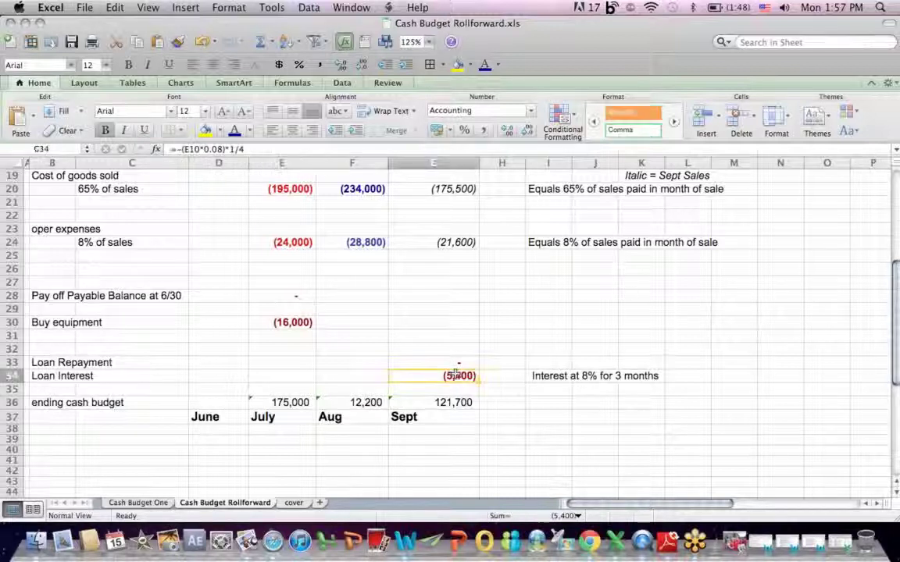
left_click(205, 148)
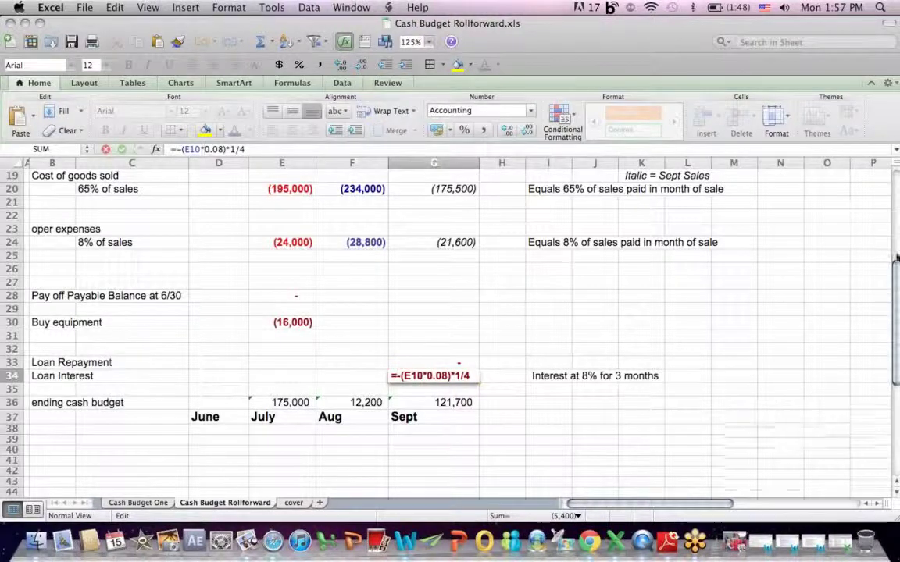
mouse_move(895, 273)
left_mouse_down()
mouse_move(895, 173)
mouse_move(896, 258)
left_mouse_up()
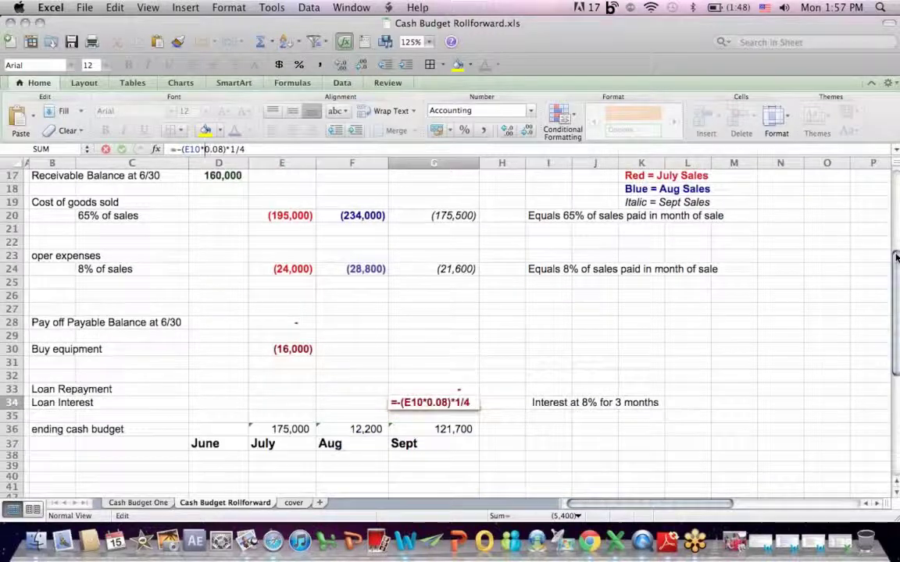
key("Return")
left_click(412, 400)
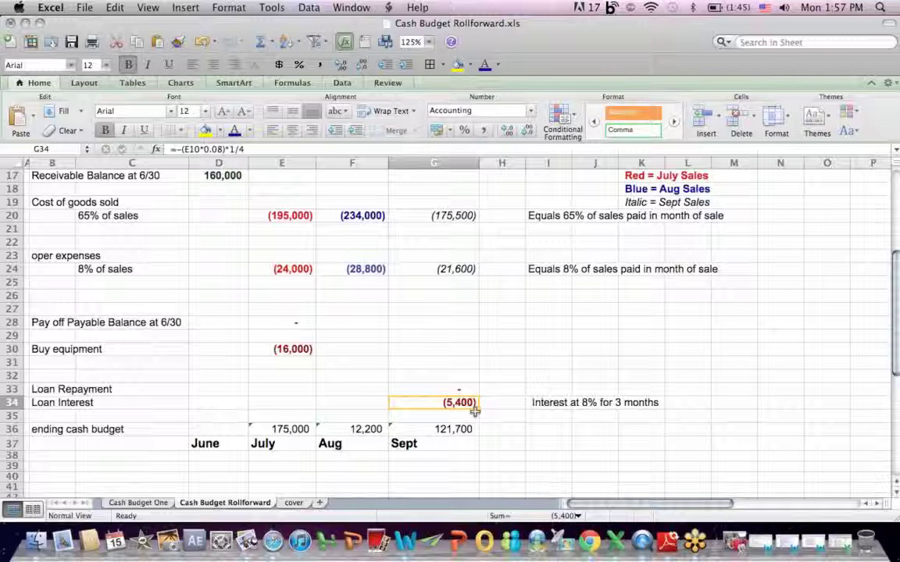
key("super+s")
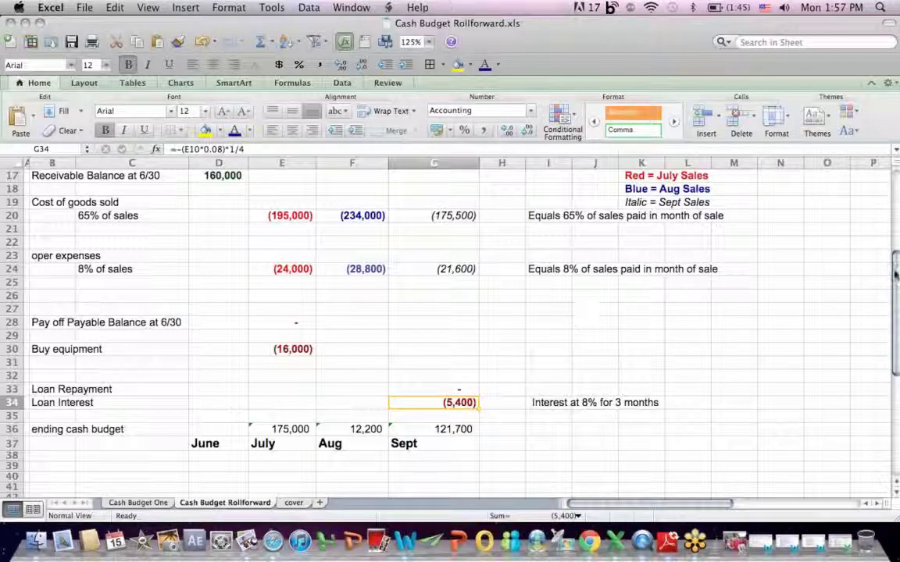
- Compare the July to September cost of goods sold in row 20 with the sales on account in row 6
mouse_move(895, 260)
left_mouse_down()
mouse_move(883, 244)
mouse_move(882, 185)
mouse_move(890, 254)
left_mouse_up()
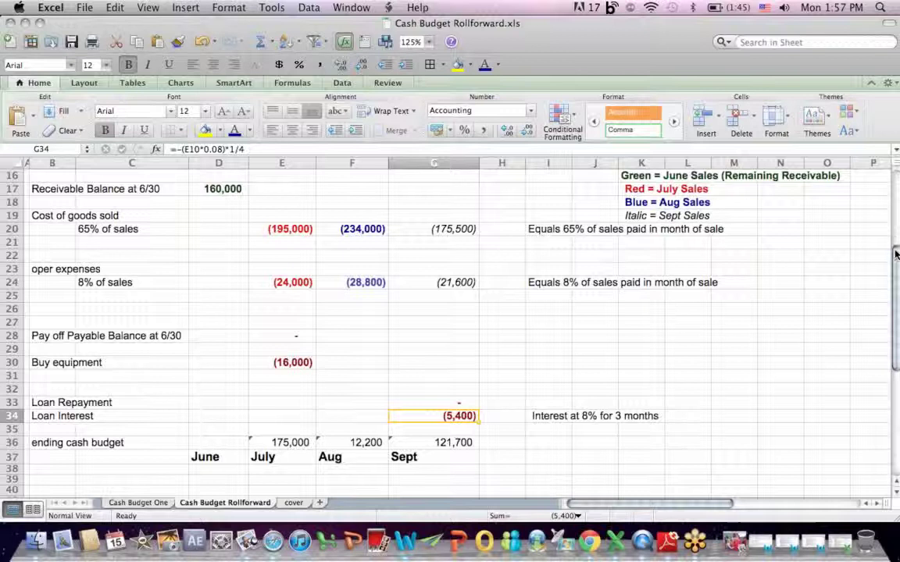
left_click(896, 194)
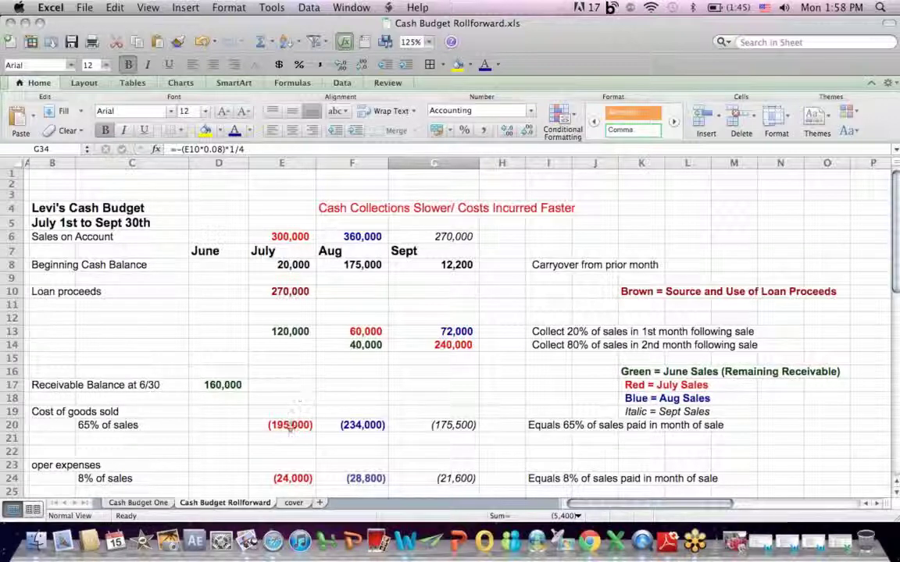
left_click_drag(285, 425, 428, 428)
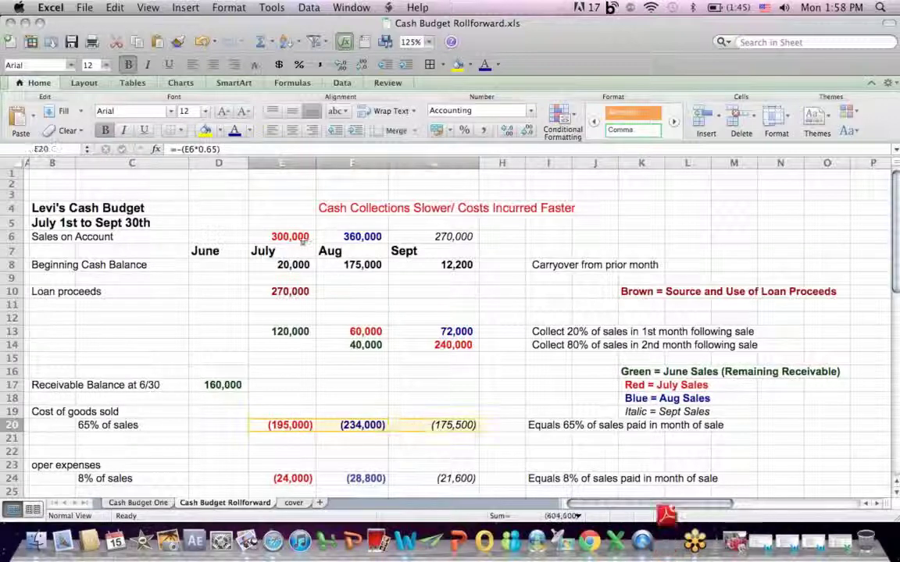
left_click_drag(300, 237, 482, 241)
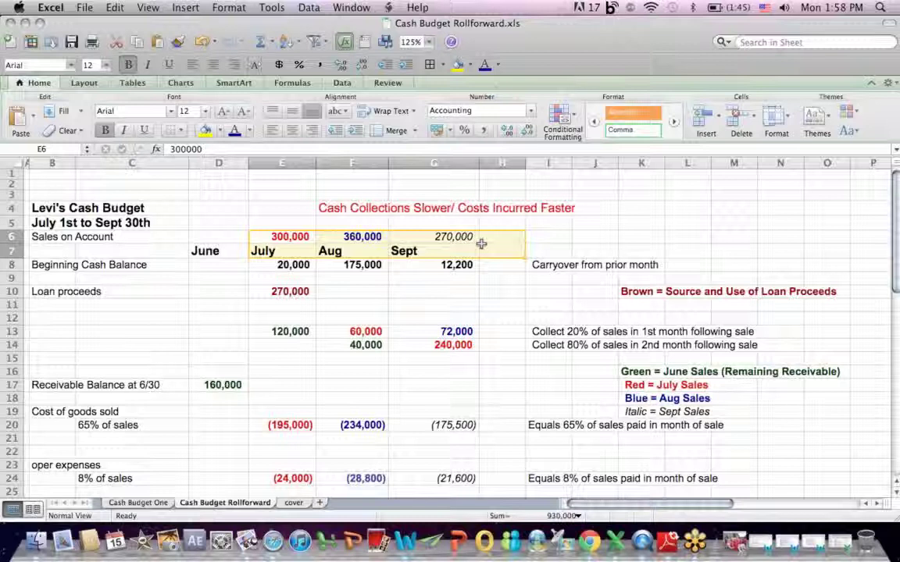
left_click(595, 250)
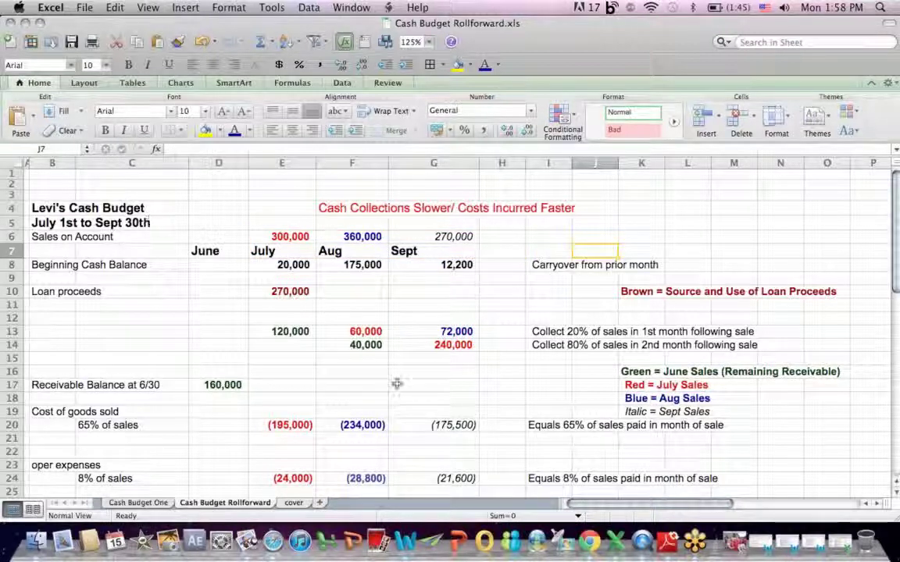
- Switch to Chrome and review the Toughest Accounting Topics page for how the live chats work and the upcoming courses
left_click(589, 541)
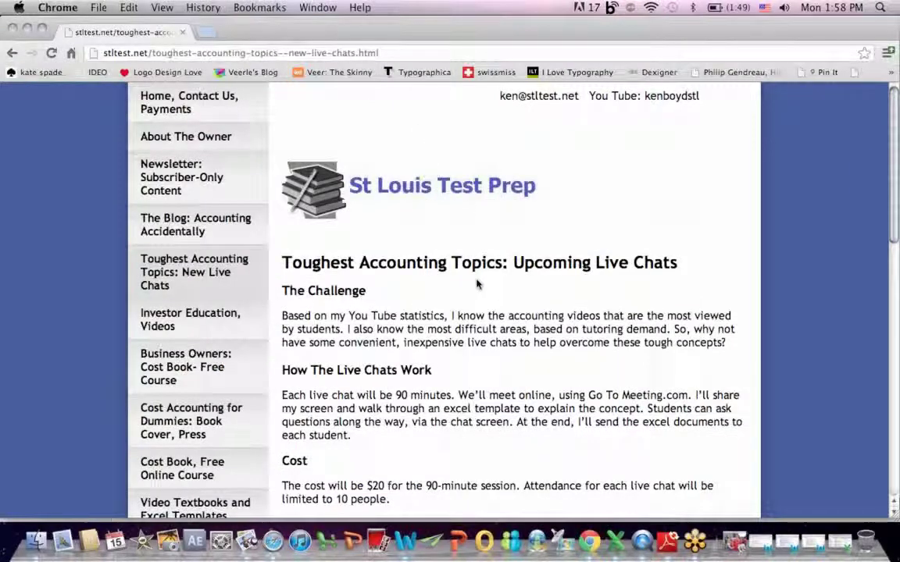
scroll(805, 86, "down", 8)
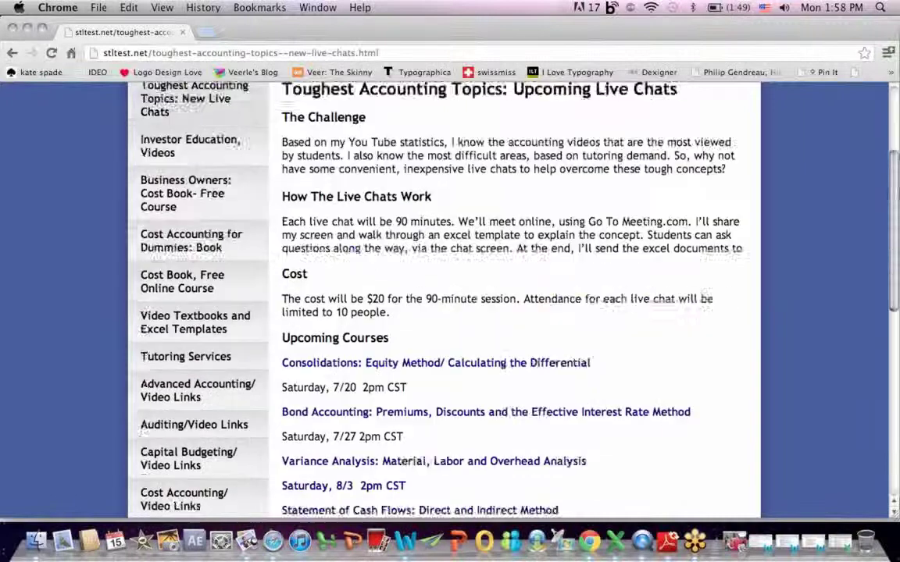
scroll(444, 300, "down", 2)
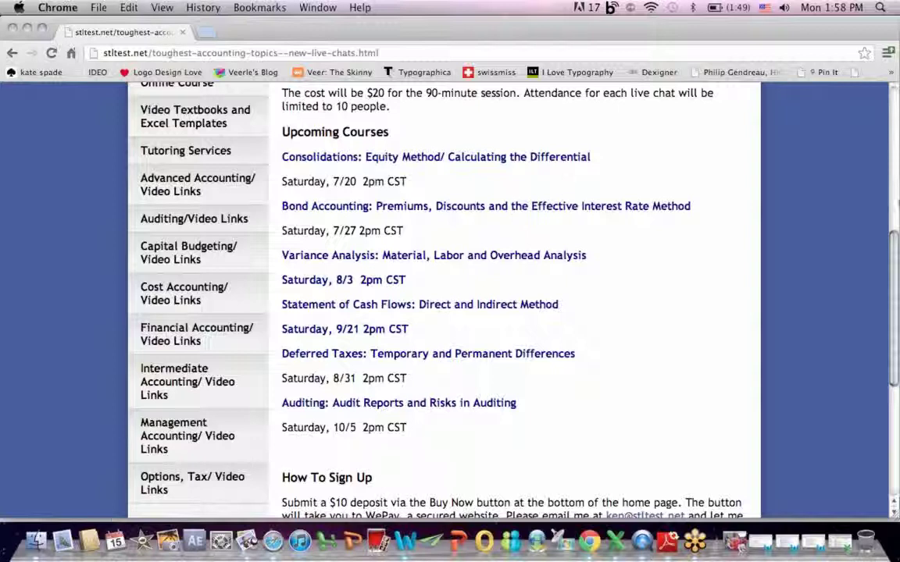
left_click_drag(893, 252, 867, 170)
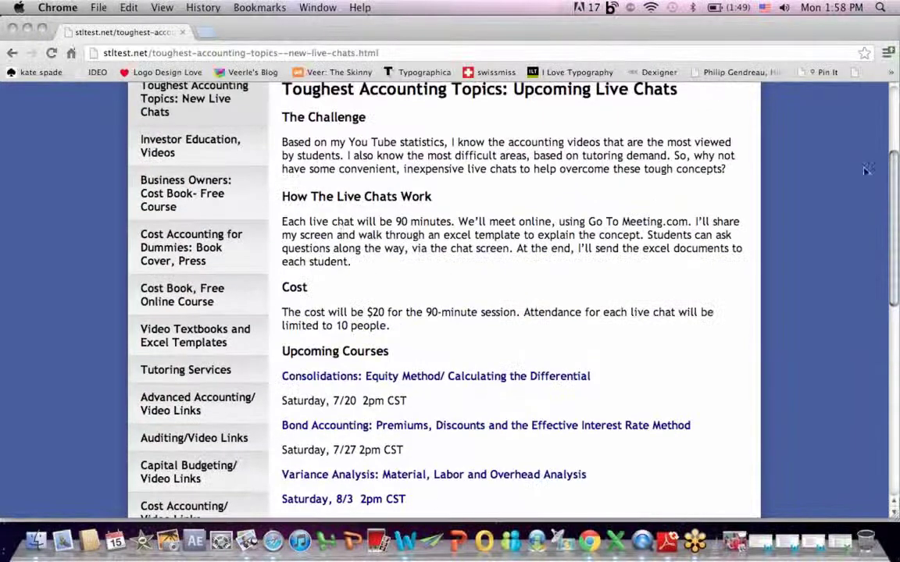
- Open the Cost Accounting for Dummies book cover page on the St Louis Test Prep site and view the cover
left_click(161, 251)
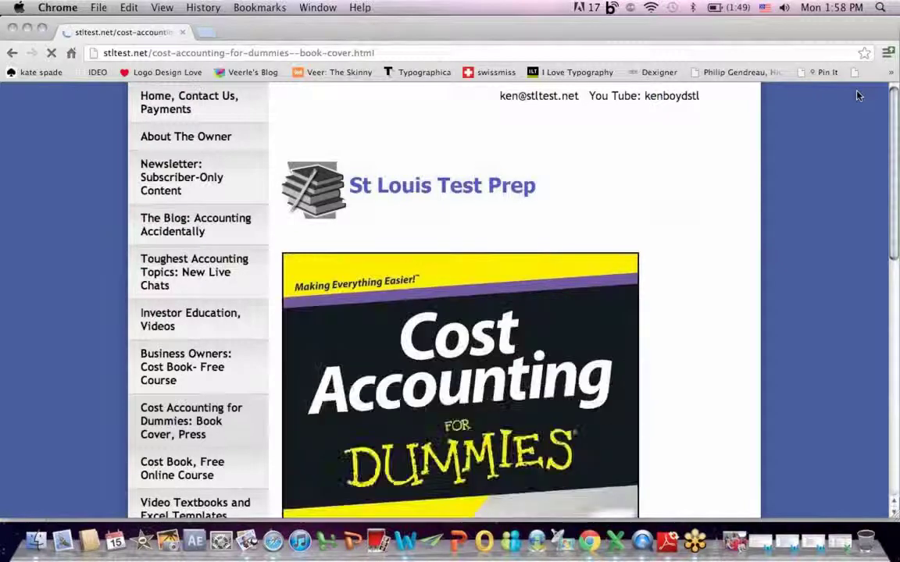
scroll(896, 94, "down", 5)
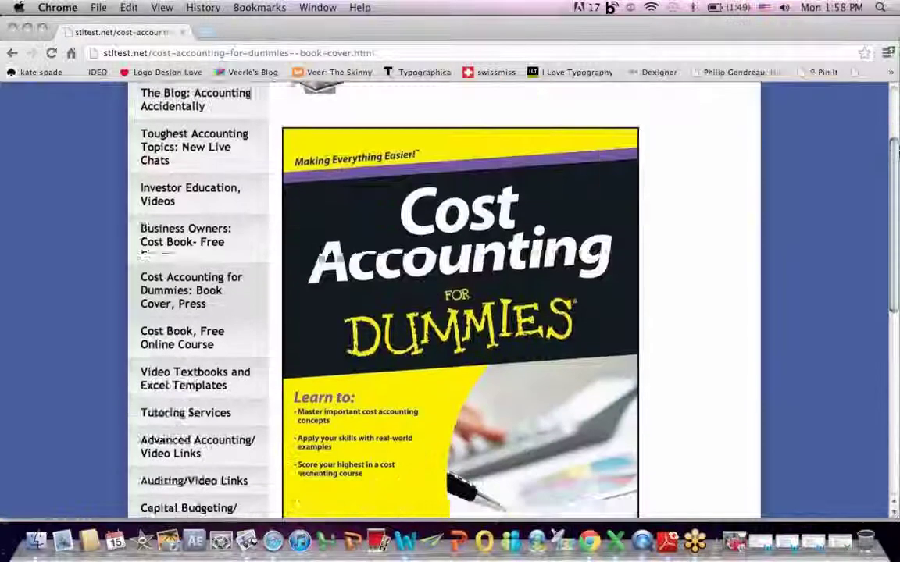